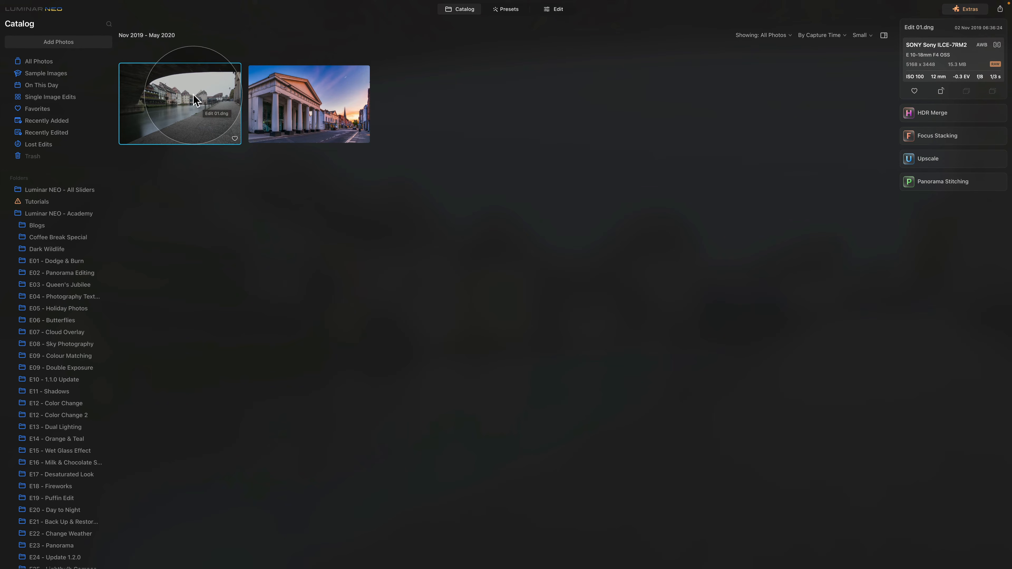
Open Edit 01.dng for editing and show the Optics settings of the Develop tool.
{"action": "left_click", "coordinate": [194, 80]}
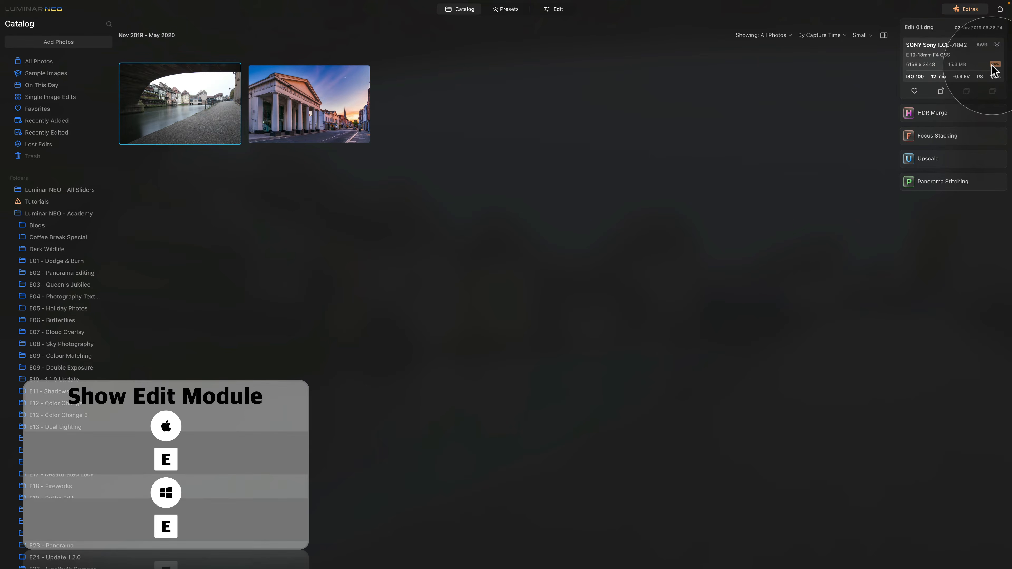
{"action": "left_click", "coordinate": [567, 12]}
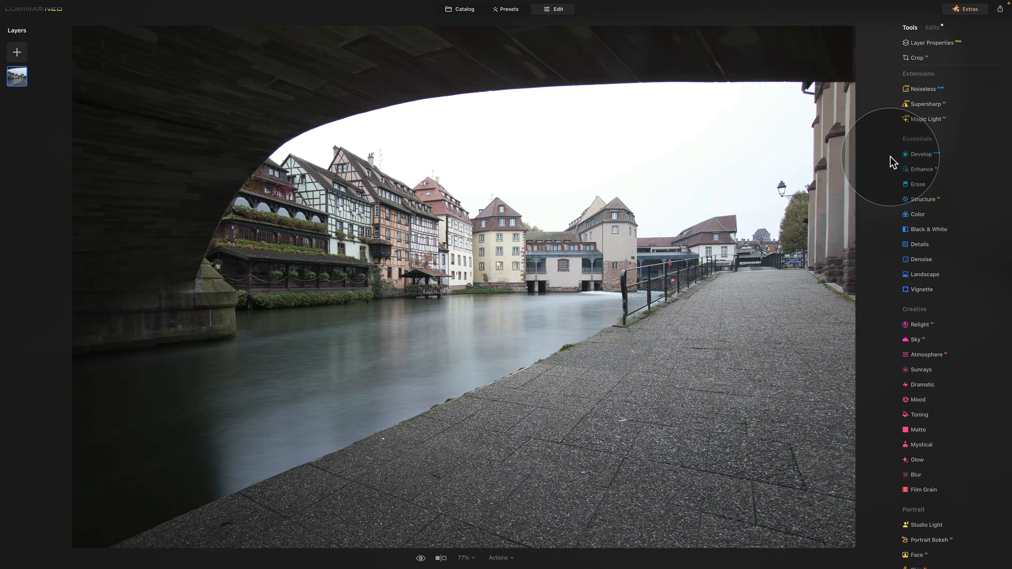
{"action": "left_click", "coordinate": [870, 38]}
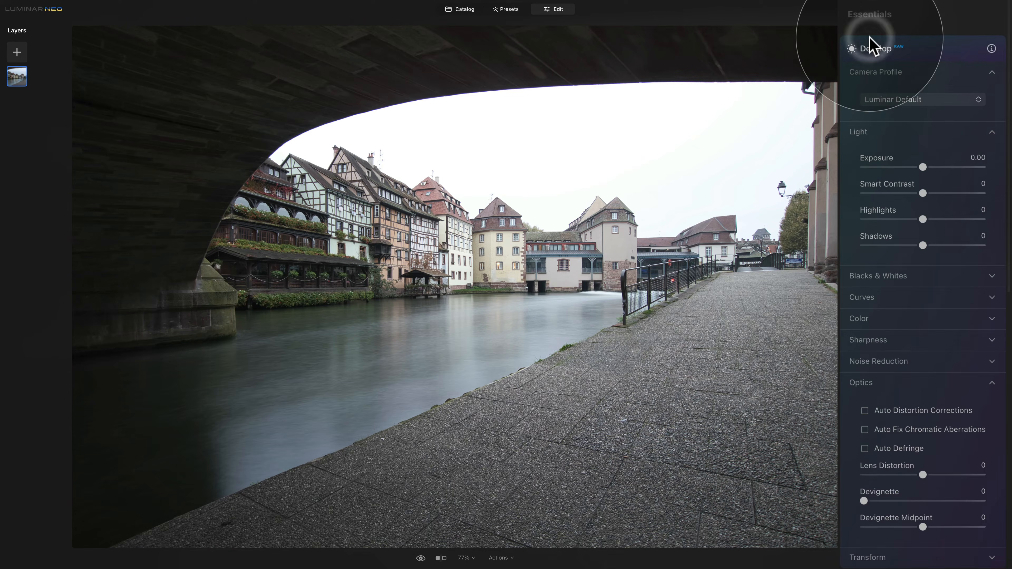
{"action": "left_click", "coordinate": [875, 384]}
{"action": "left_click", "coordinate": [872, 384]}
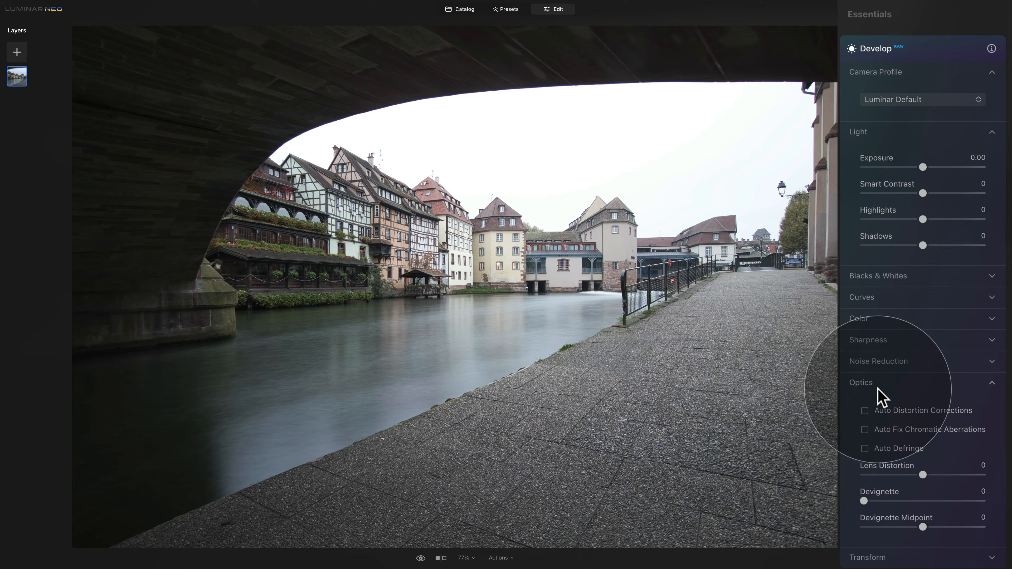
{"action": "scroll", "coordinate": [879, 389], "scroll_direction": "down", "scroll_amount": 3}
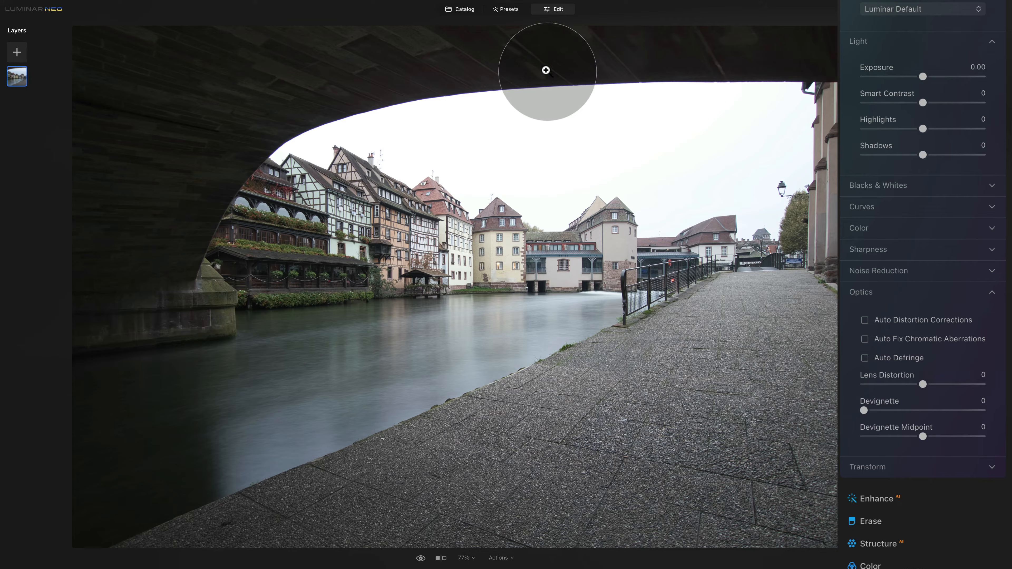
Examine the edge of the bridge arch against the bright sky for colour fringing at 600% magnification.
{"action": "double_click", "coordinate": [533, 60]}
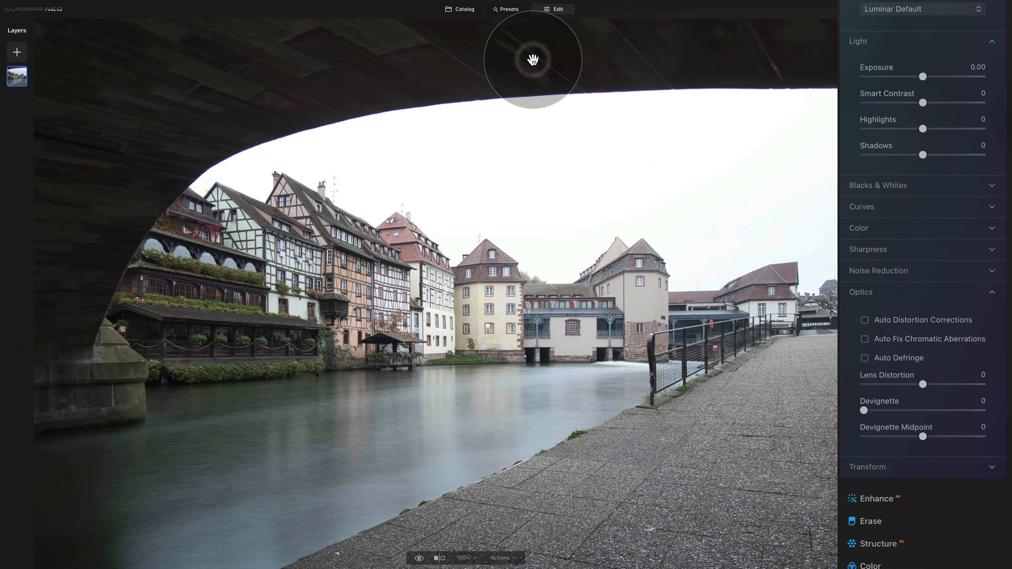
{"action": "key", "text": "ctrl+plus"}
{"action": "key", "text": "ctrl+plus"}
{"action": "key", "text": "ctrl+plus"}
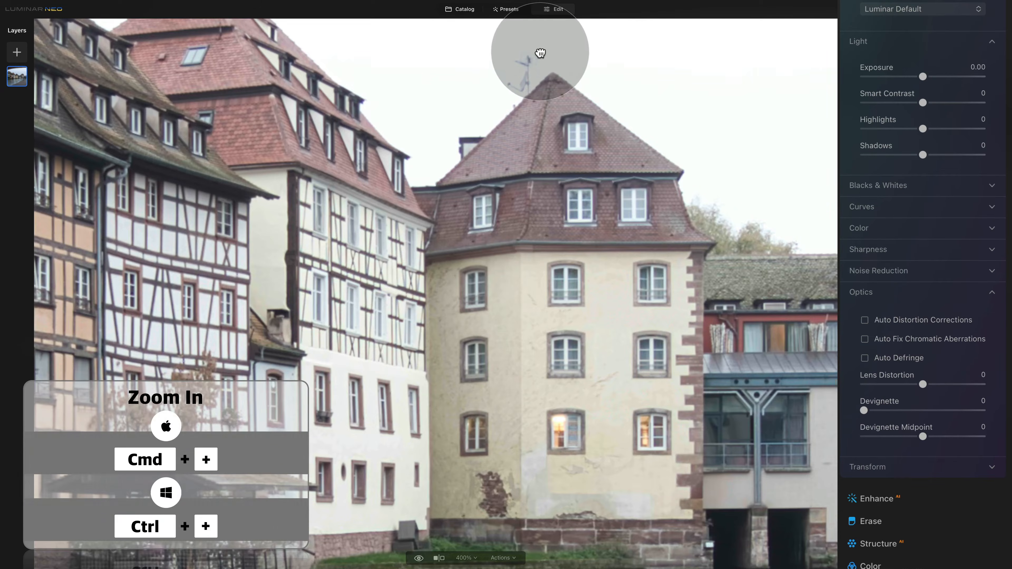
{"action": "left_click_drag", "start_coordinate": [540, 53], "coordinate": [527, 270]}
{"action": "left_click_drag", "start_coordinate": [570, 92], "coordinate": [486, 374]}
{"action": "left_click_drag", "start_coordinate": [556, 159], "coordinate": [505, 298]}
{"action": "left_click_drag", "start_coordinate": [633, 243], "coordinate": [546, 313]}
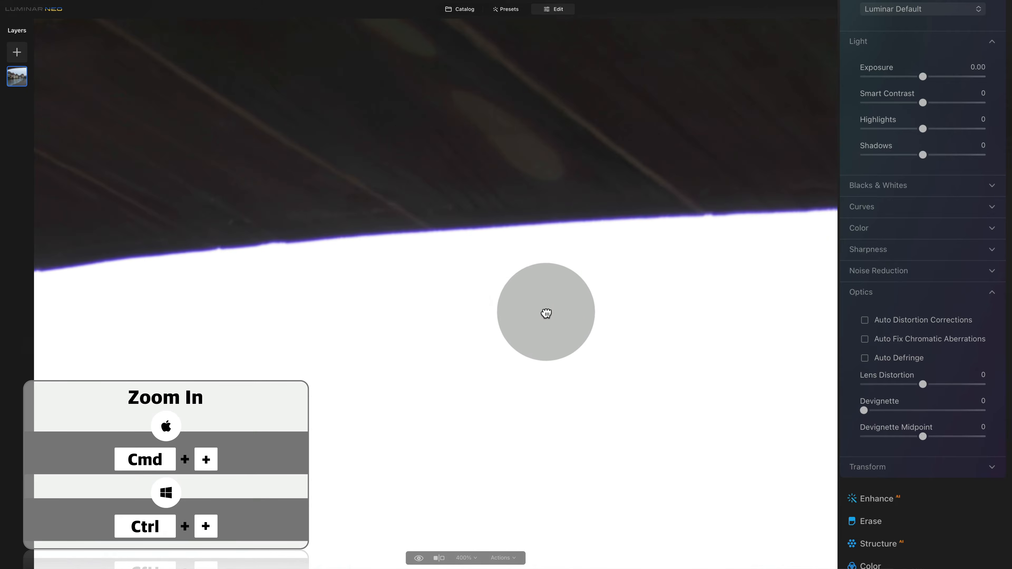
{"action": "key", "text": "ctrl+plus"}
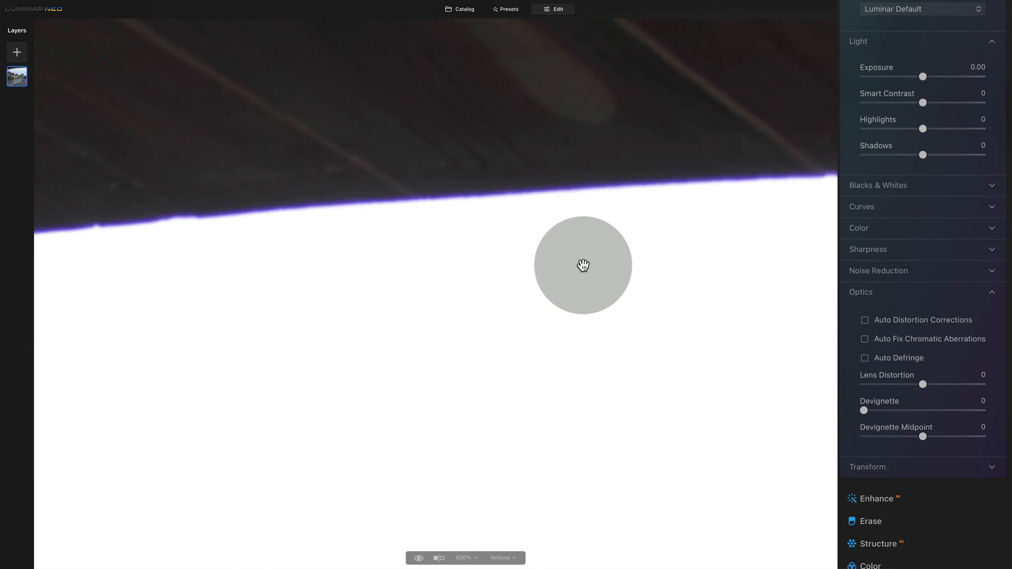
{"action": "left_click_drag", "start_coordinate": [583, 265], "coordinate": [586, 290]}
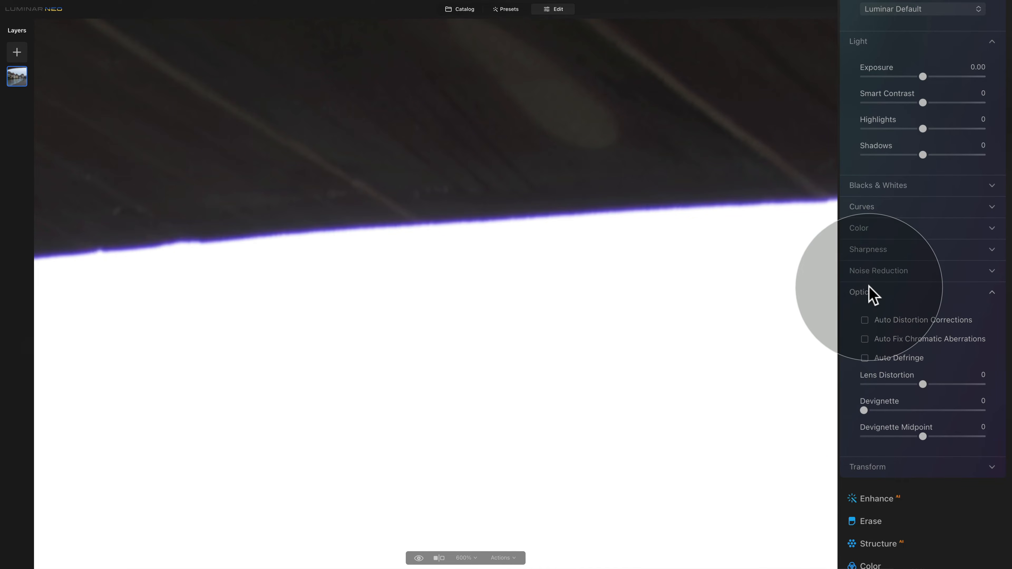
Enable Auto Fix Chromatic Aberrations and Auto Defringe, and check the result along the bridge edge.
{"action": "left_click", "coordinate": [864, 339]}
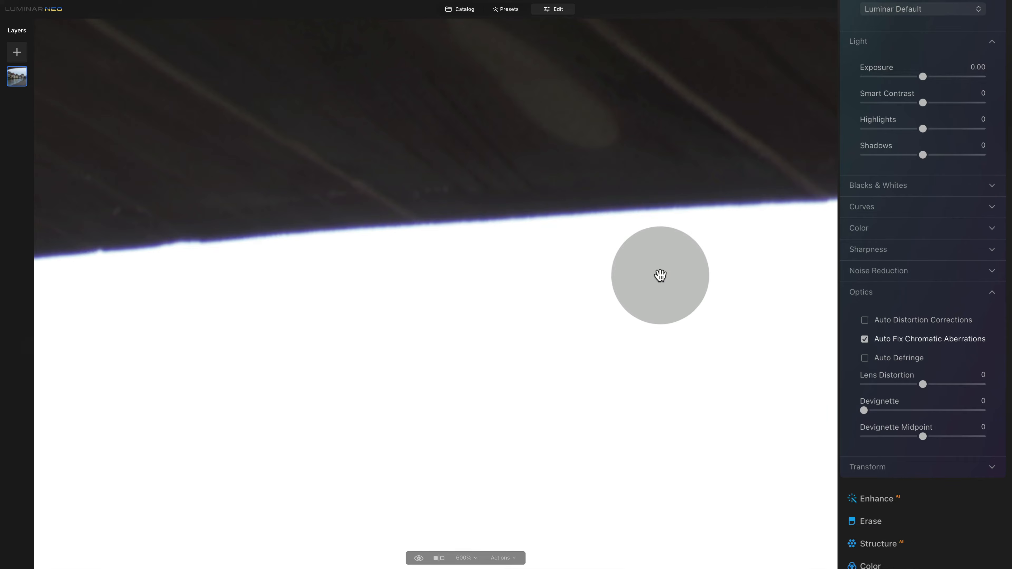
{"action": "left_click", "coordinate": [865, 358]}
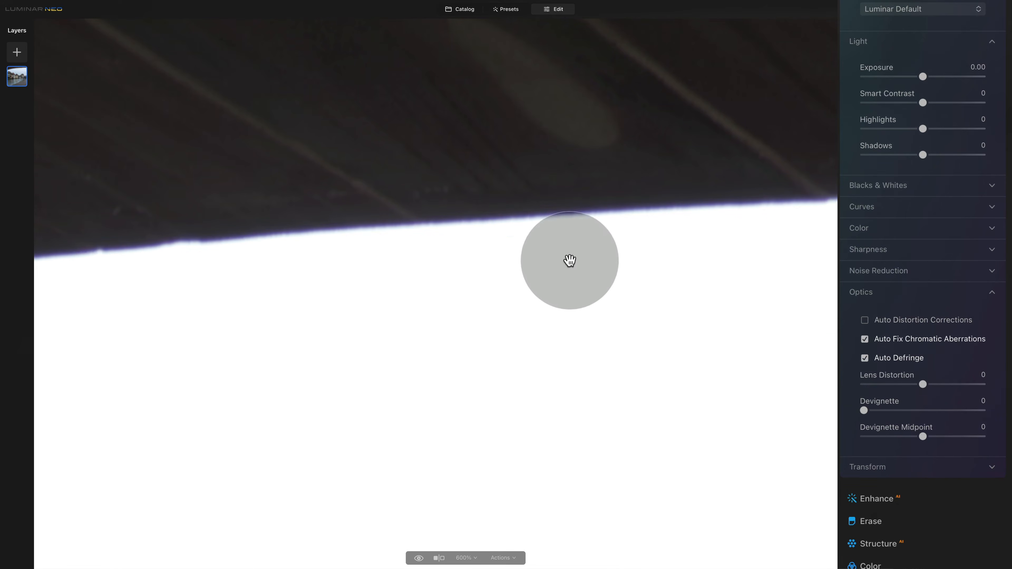
{"action": "mouse_move", "coordinate": [700, 244]}
{"action": "left_mouse_down"}
{"action": "mouse_move", "coordinate": [408, 290]}
{"action": "mouse_move", "coordinate": [433, 310]}
{"action": "mouse_move", "coordinate": [414, 312]}
{"action": "mouse_move", "coordinate": [725, 305]}
{"action": "mouse_move", "coordinate": [687, 324]}
{"action": "mouse_move", "coordinate": [639, 315]}
{"action": "mouse_move", "coordinate": [722, 308]}
{"action": "mouse_move", "coordinate": [635, 311]}
{"action": "mouse_move", "coordinate": [591, 292]}
{"action": "mouse_move", "coordinate": [558, 294]}
{"action": "mouse_move", "coordinate": [620, 304]}
{"action": "left_mouse_up"}
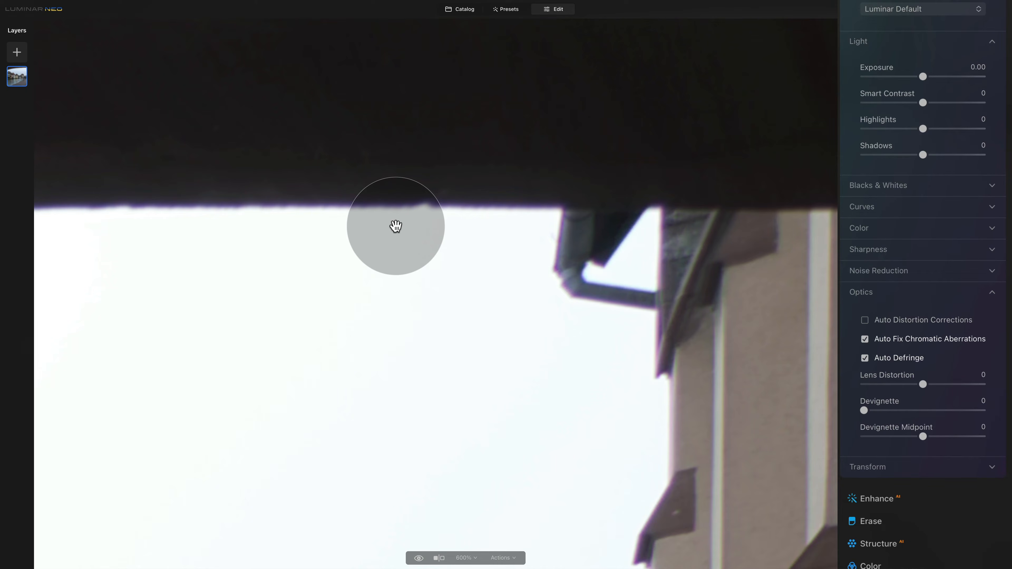
Return to the catalog and open Edit 02.tif for editing.
{"action": "left_click", "coordinate": [454, 8]}
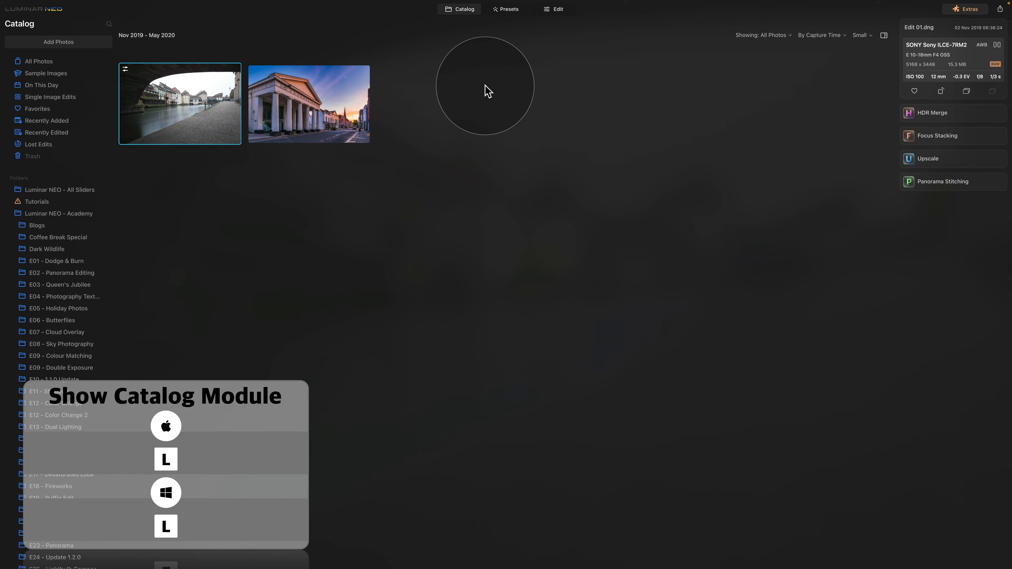
{"action": "left_click", "coordinate": [299, 108]}
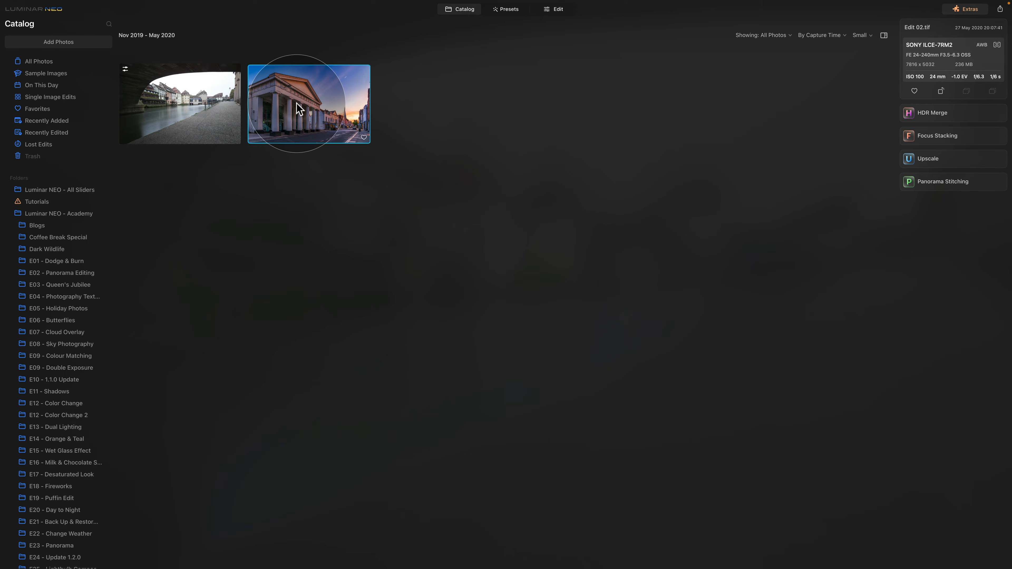
{"action": "left_click", "coordinate": [554, 9]}
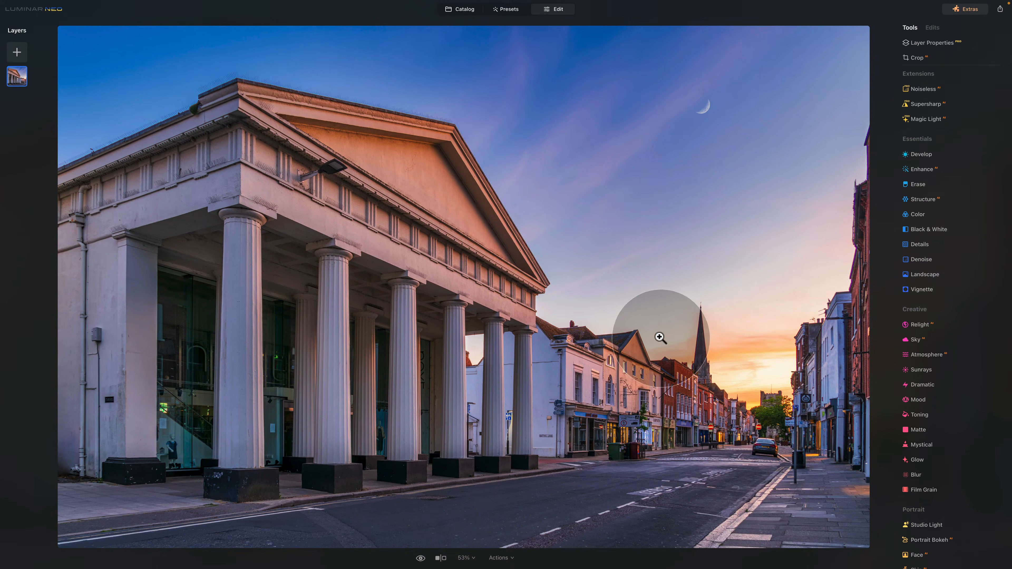
Examine the rooflines, the church spire and the buildings across the street for colour fringing at high magnification.
{"action": "left_click", "coordinate": [637, 335]}
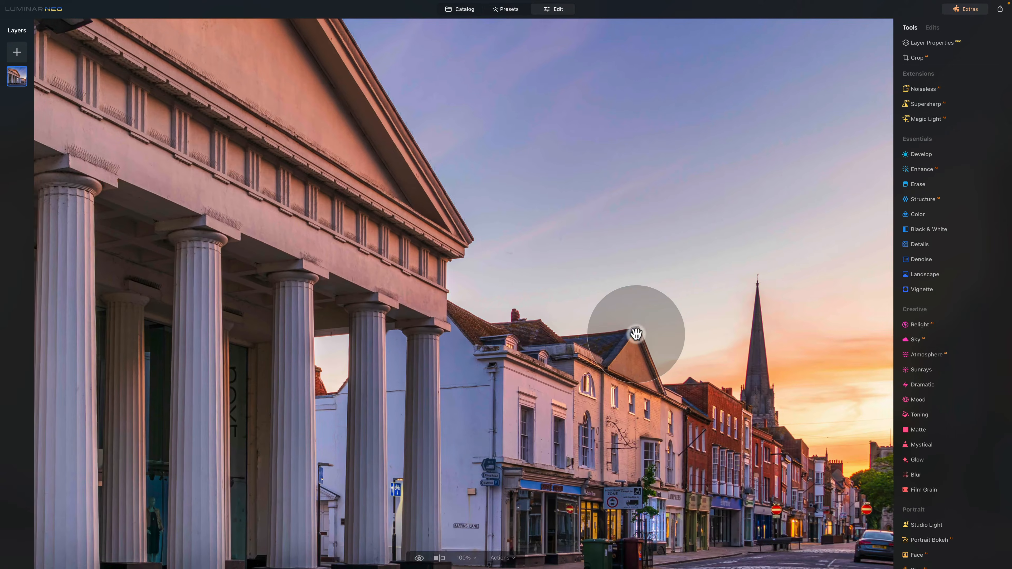
{"action": "key", "text": "super+plus"}
{"action": "left_click_drag", "start_coordinate": [638, 335], "coordinate": [473, 264]}
{"action": "left_click_drag", "start_coordinate": [635, 367], "coordinate": [483, 297]}
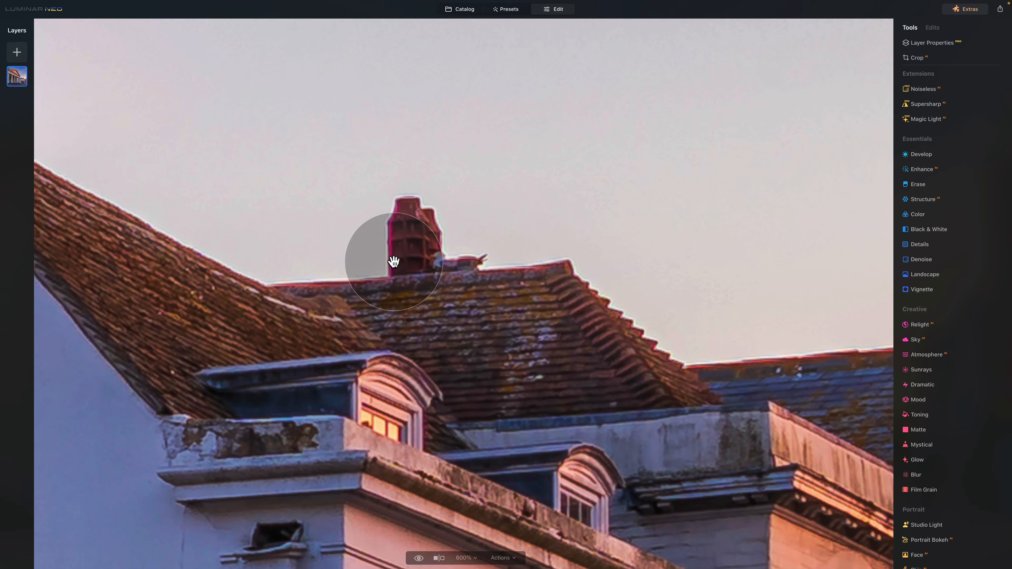
{"action": "scroll", "coordinate": [484, 280], "scroll_direction": "right", "scroll_amount": 10}
{"action": "scroll", "coordinate": [484, 280], "scroll_direction": "down", "scroll_amount": 3}
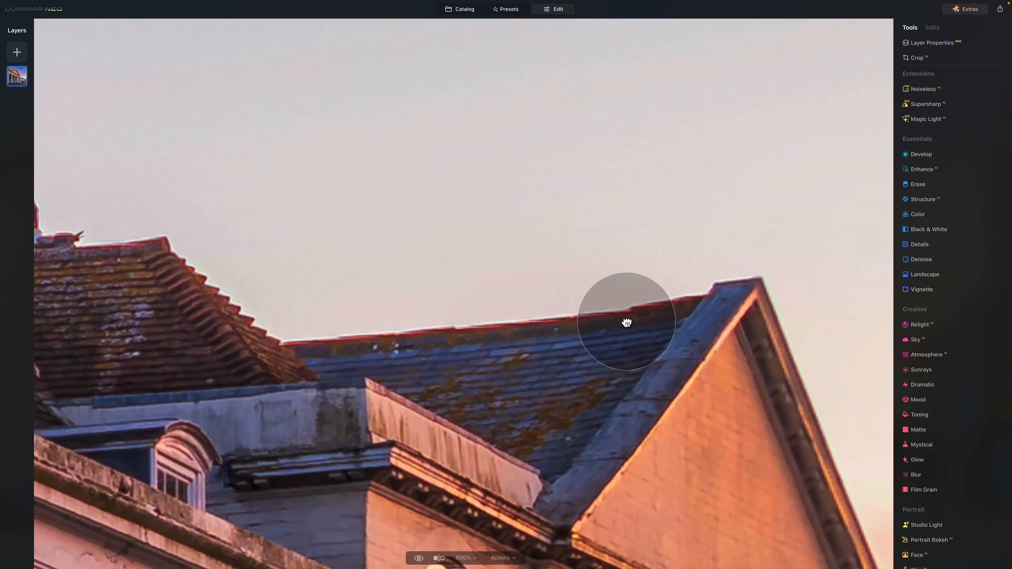
{"action": "scroll", "coordinate": [589, 318], "scroll_direction": "right", "scroll_amount": 15}
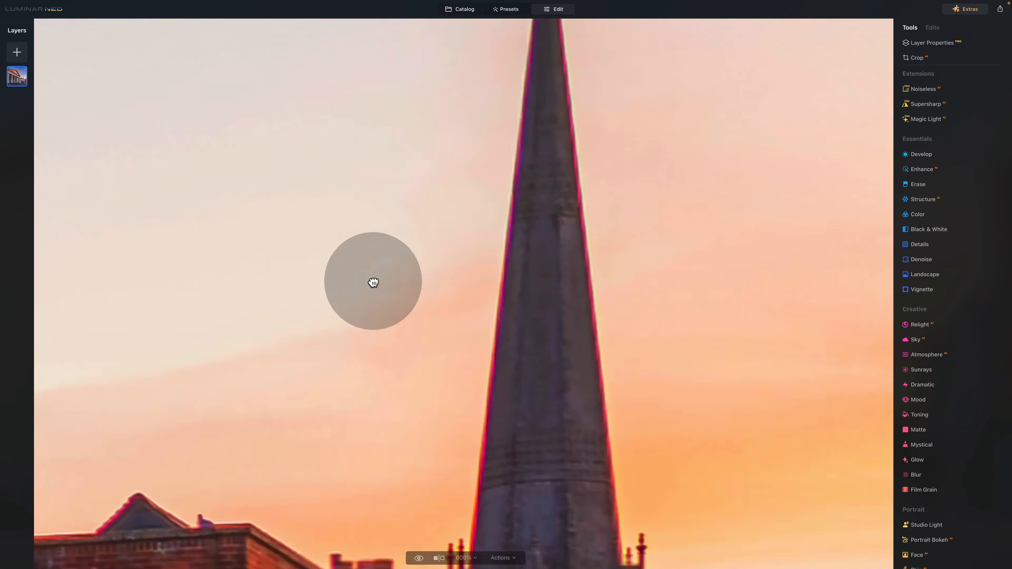
{"action": "scroll", "coordinate": [498, 213], "scroll_direction": "down", "scroll_amount": 5}
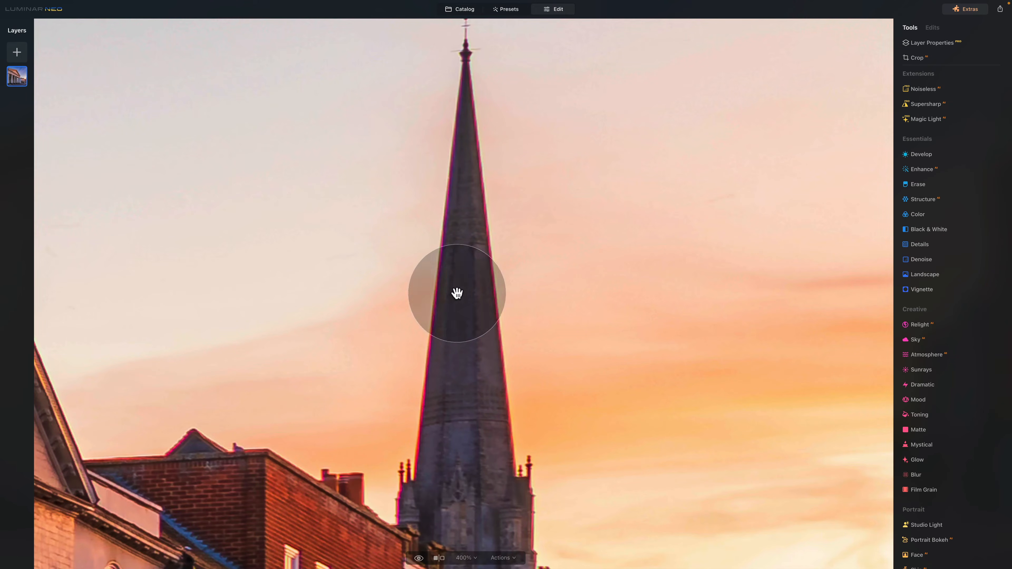
{"action": "scroll", "coordinate": [644, 355], "scroll_direction": "right", "scroll_amount": 10}
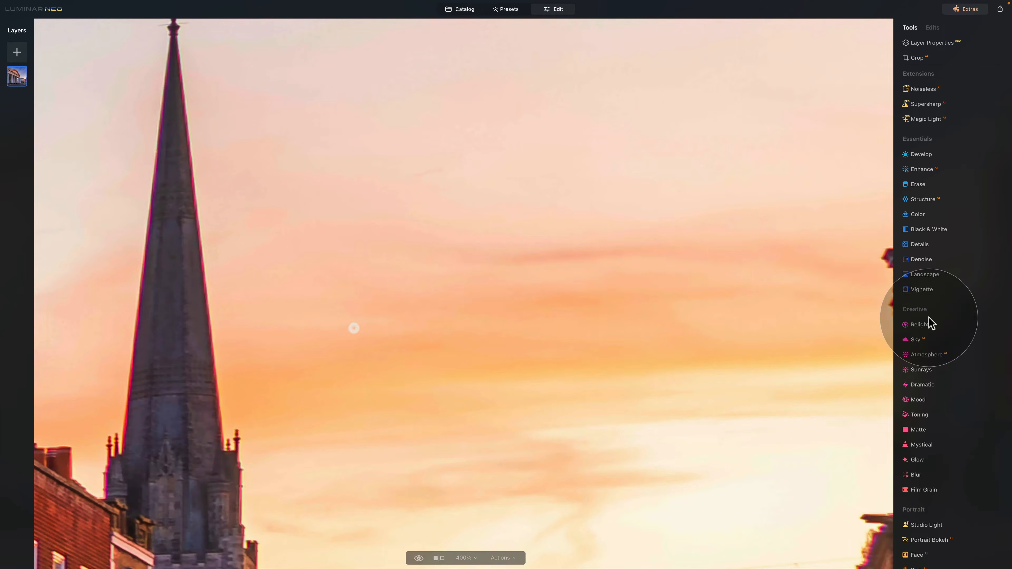
{"action": "scroll", "coordinate": [835, 303], "scroll_direction": "right", "scroll_amount": 15}
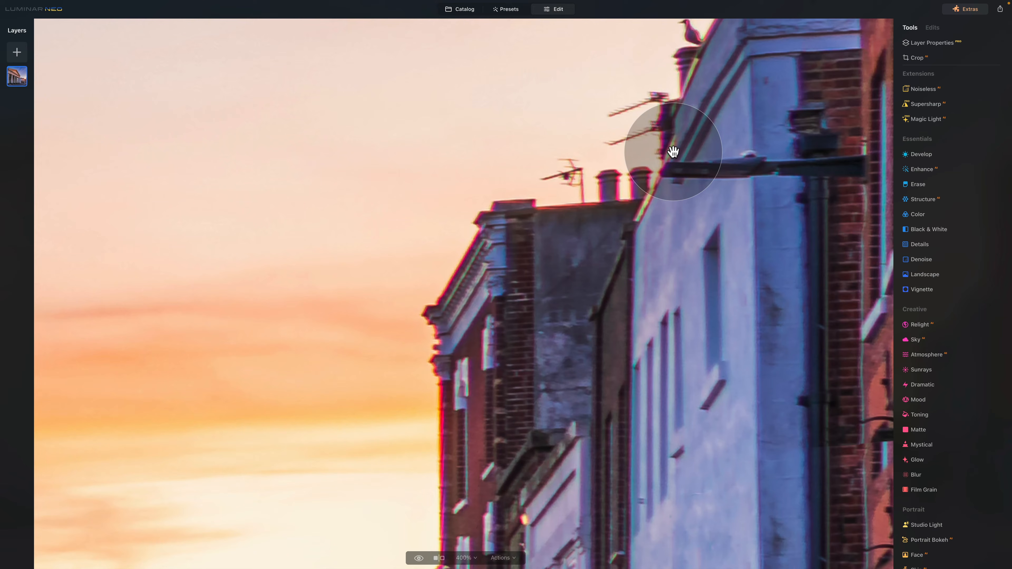
{"action": "left_click", "coordinate": [451, 228]}
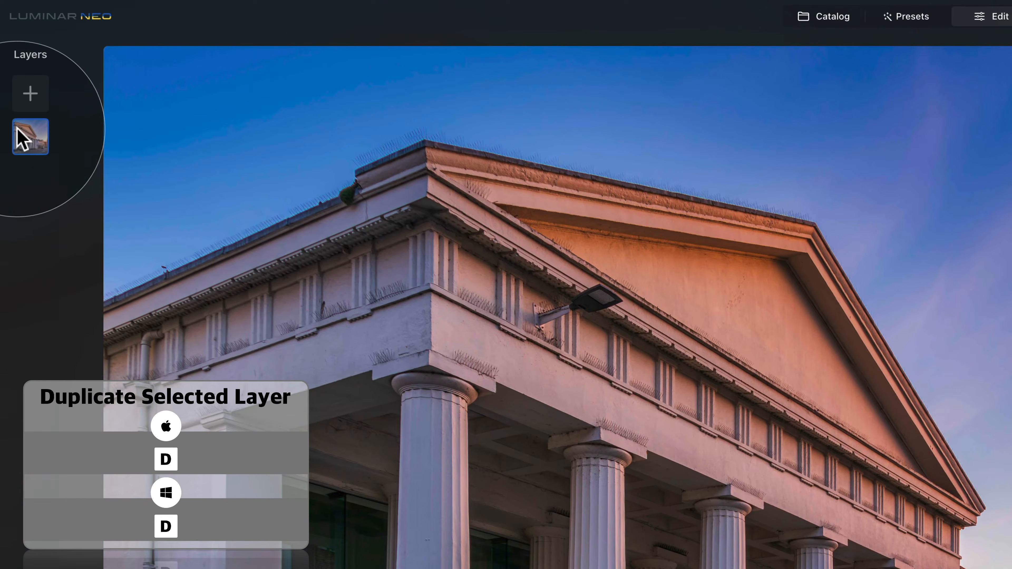
Duplicate the photo's layer and collapse the Layer Properties of the copy.
{"action": "right_click", "coordinate": [18, 77]}
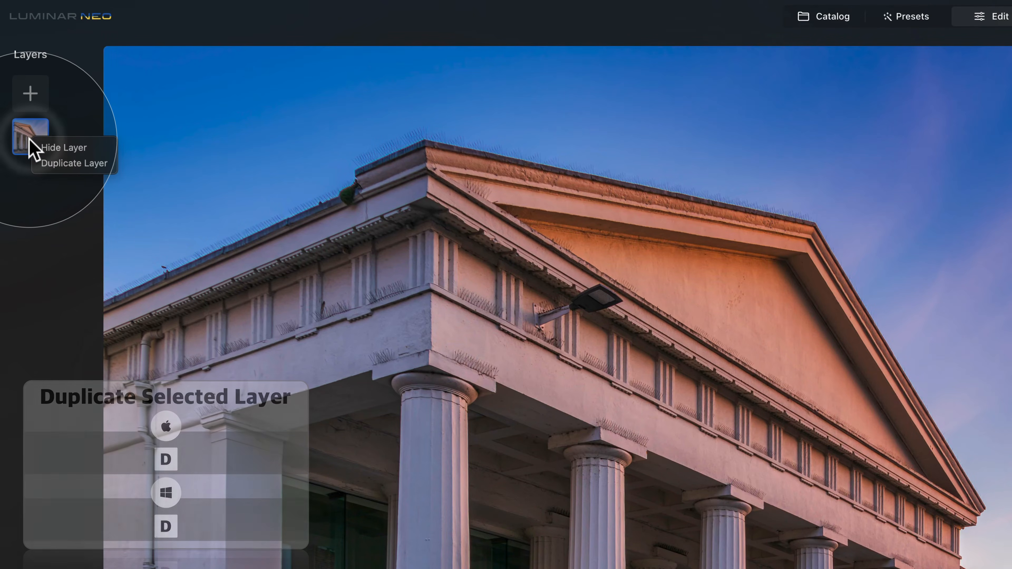
{"action": "left_click", "coordinate": [66, 164]}
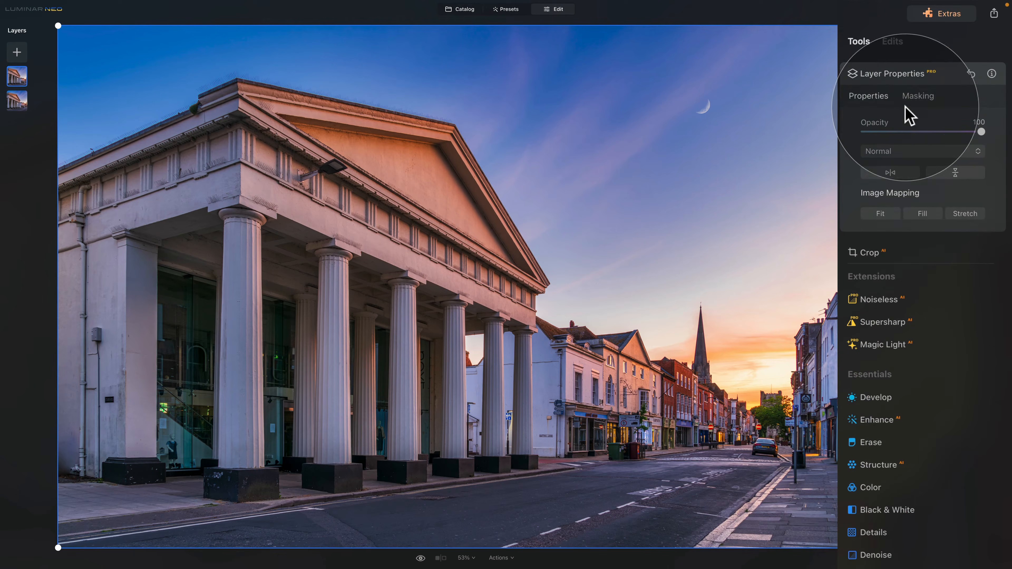
{"action": "left_click", "coordinate": [903, 74]}
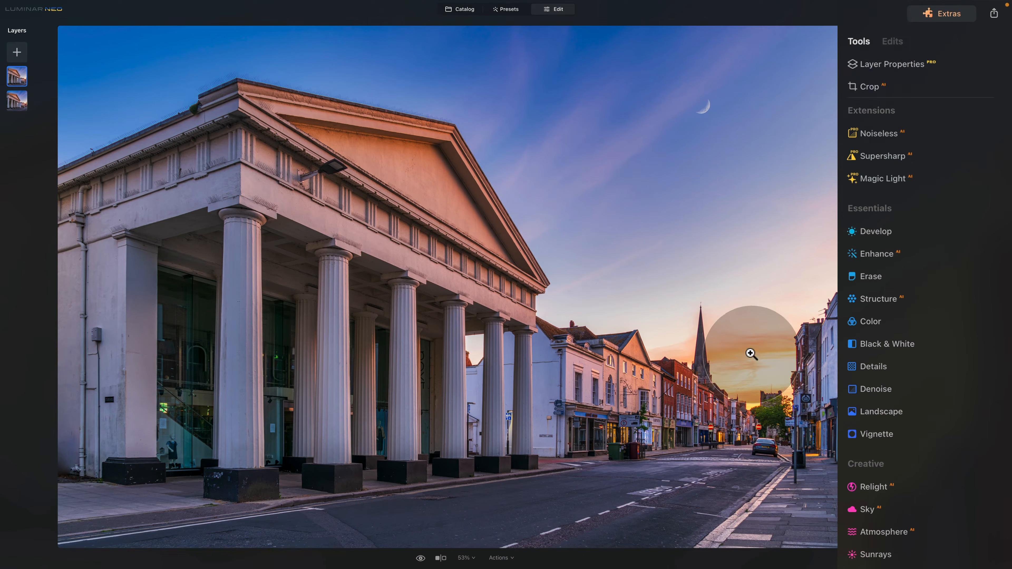
Apply a Gaussian Blur with an amount of 7 to the duplicated layer, judging it on the church spire.
{"action": "left_click", "coordinate": [746, 350]}
{"action": "scroll", "coordinate": [695, 343], "scroll_direction": "up", "scroll_amount": 10}
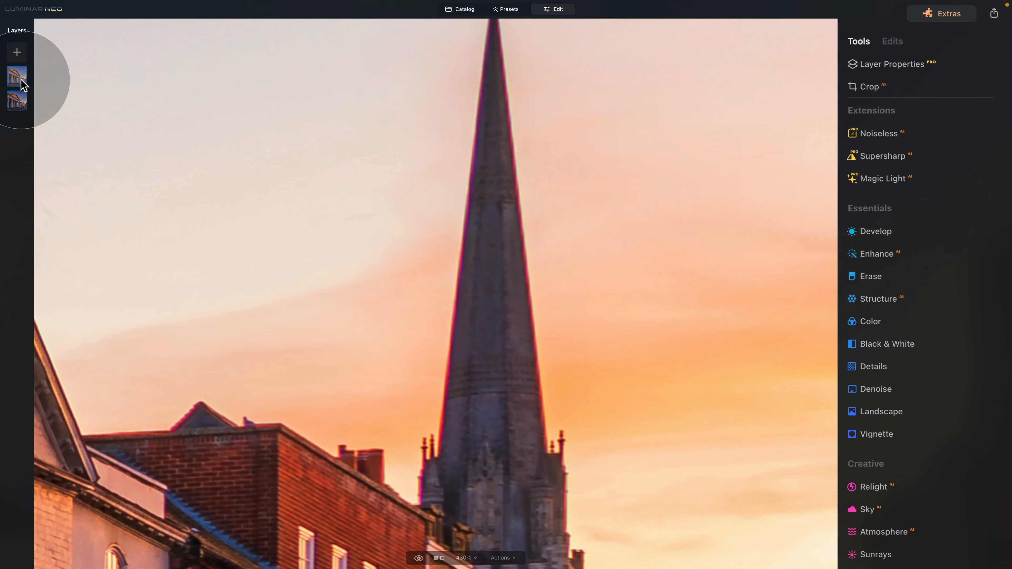
{"action": "scroll", "coordinate": [901, 472], "scroll_direction": "down", "scroll_amount": 5}
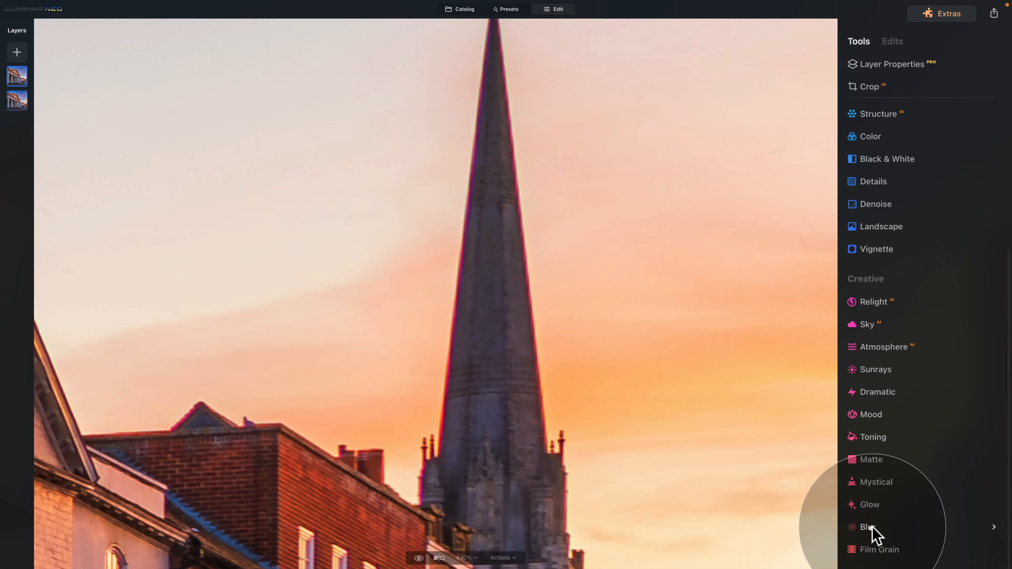
{"action": "left_click", "coordinate": [869, 527]}
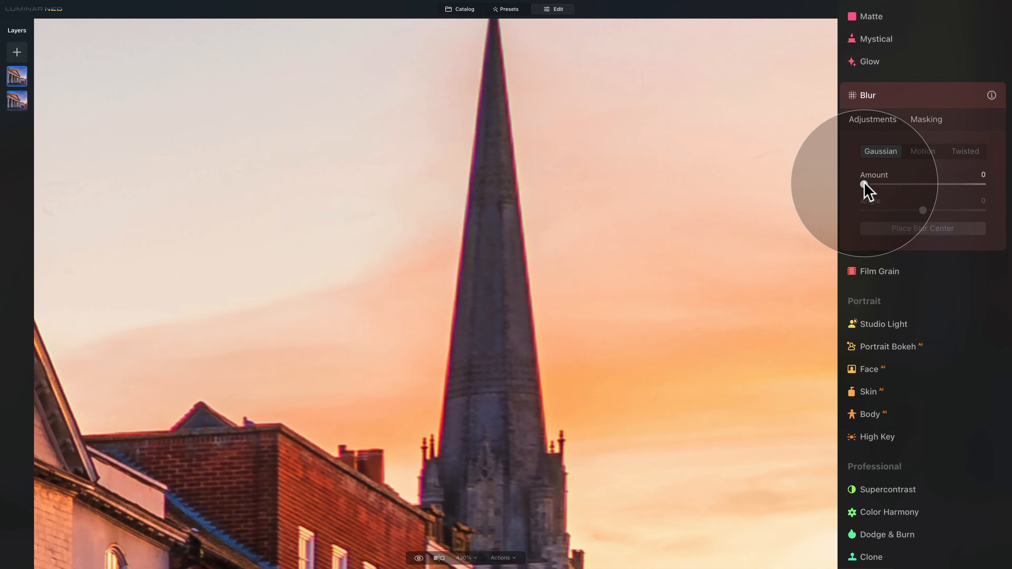
{"action": "left_click_drag", "start_coordinate": [864, 184], "coordinate": [869, 185]}
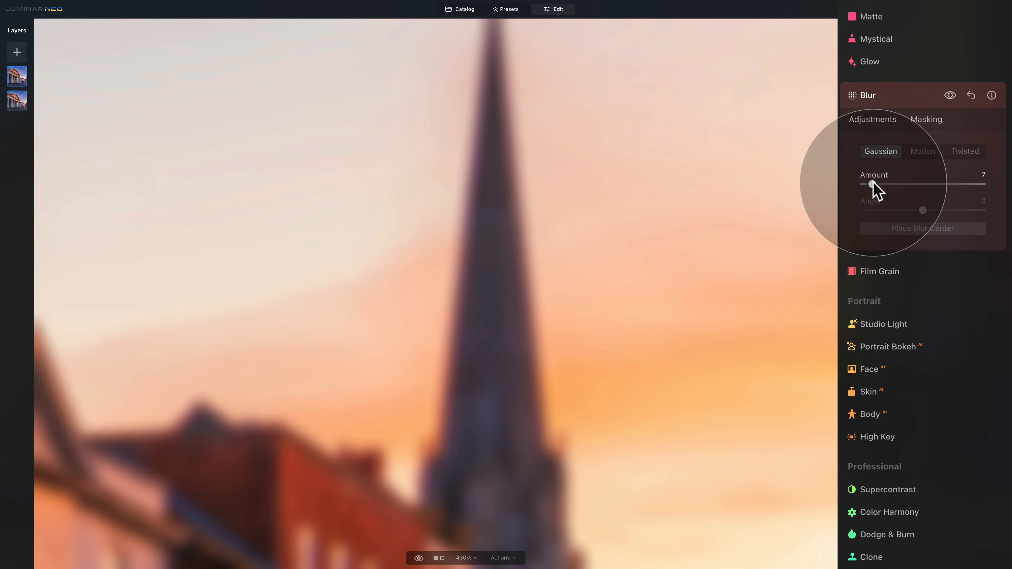
{"action": "left_click_drag", "start_coordinate": [873, 184], "coordinate": [877, 184]}
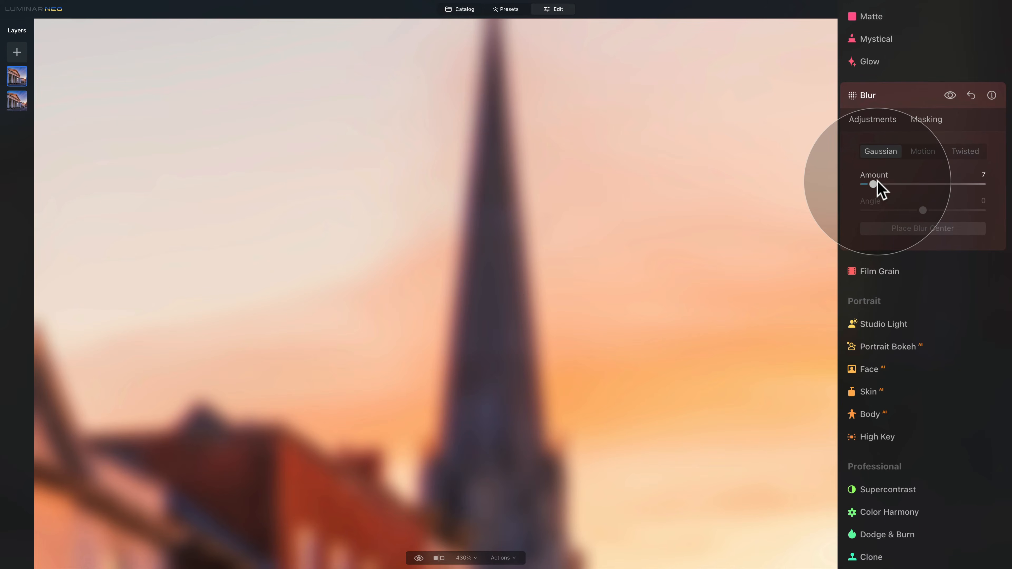
{"action": "left_click", "coordinate": [885, 97]}
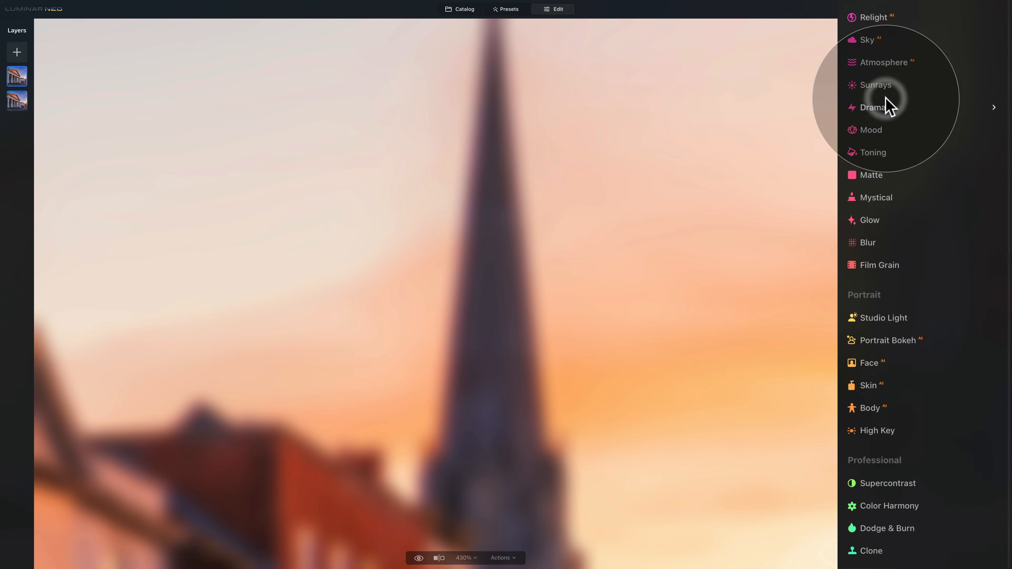
Set the blurred duplicate layer's blend mode to Color and collapse its Layer Properties.
{"action": "scroll", "coordinate": [886, 102], "scroll_direction": "up", "scroll_amount": 15}
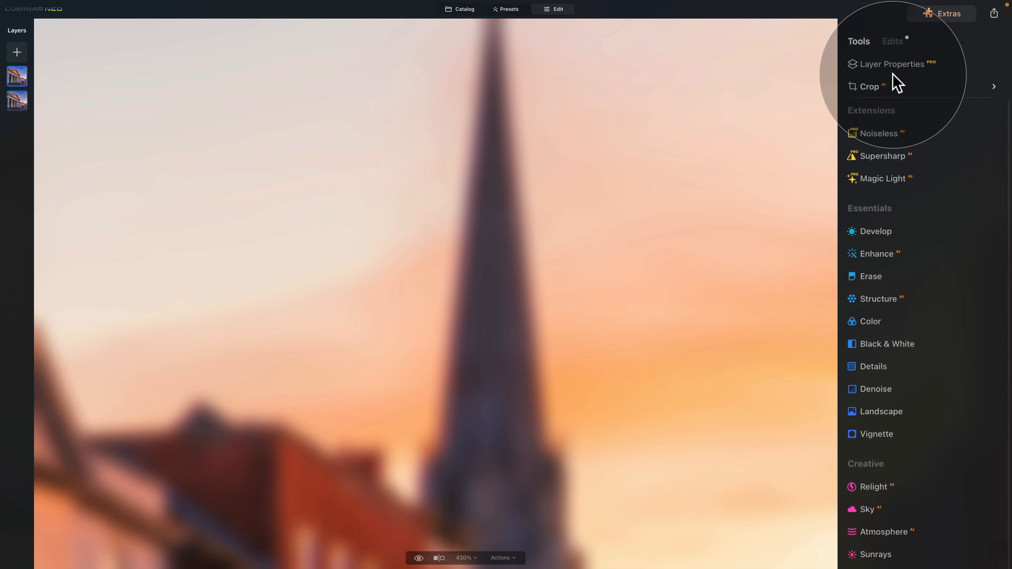
{"action": "left_click", "coordinate": [896, 66]}
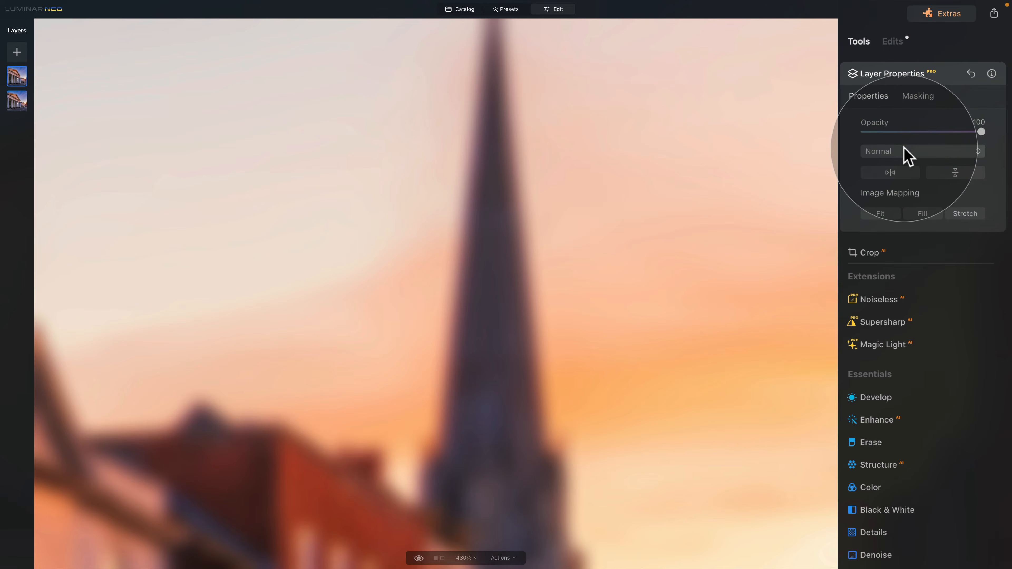
{"action": "left_click", "coordinate": [916, 156]}
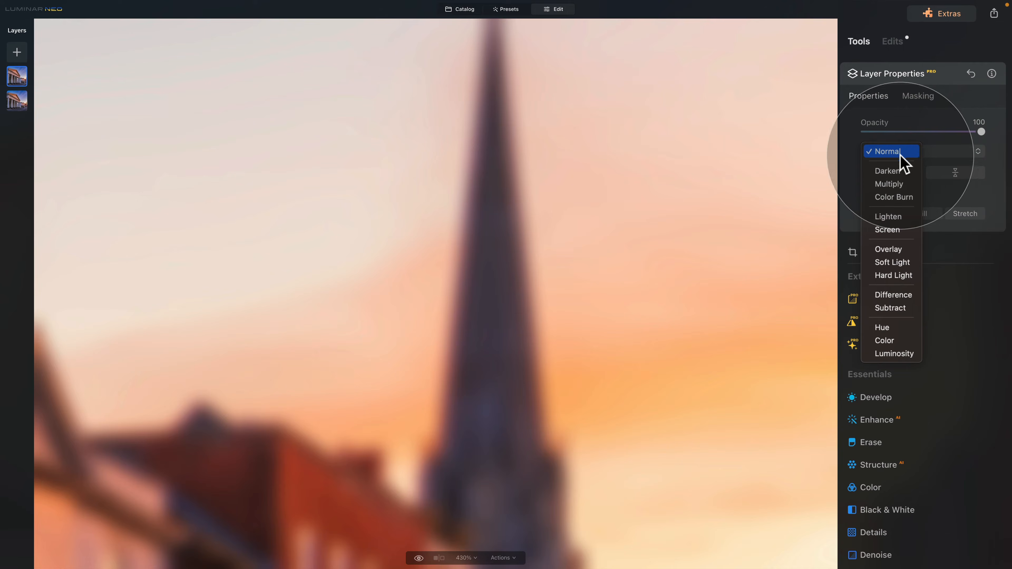
{"action": "left_click", "coordinate": [884, 342]}
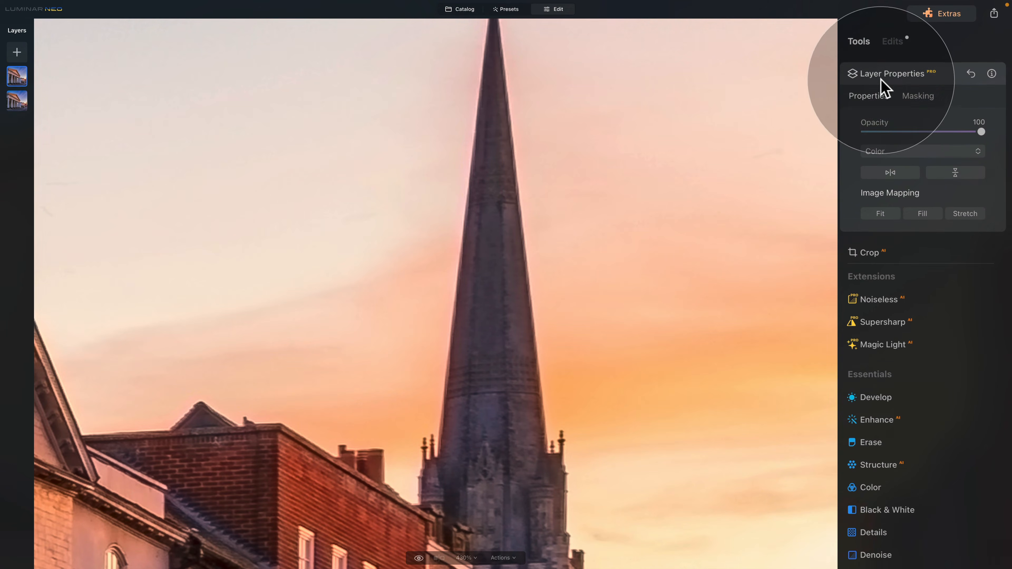
{"action": "left_click", "coordinate": [893, 74]}
Inspect the buildings across the street, the tiled rooflines and the gabled houses at high magnification for remaining colour fringing.
{"action": "left_click_drag", "start_coordinate": [739, 152], "coordinate": [179, 244]}
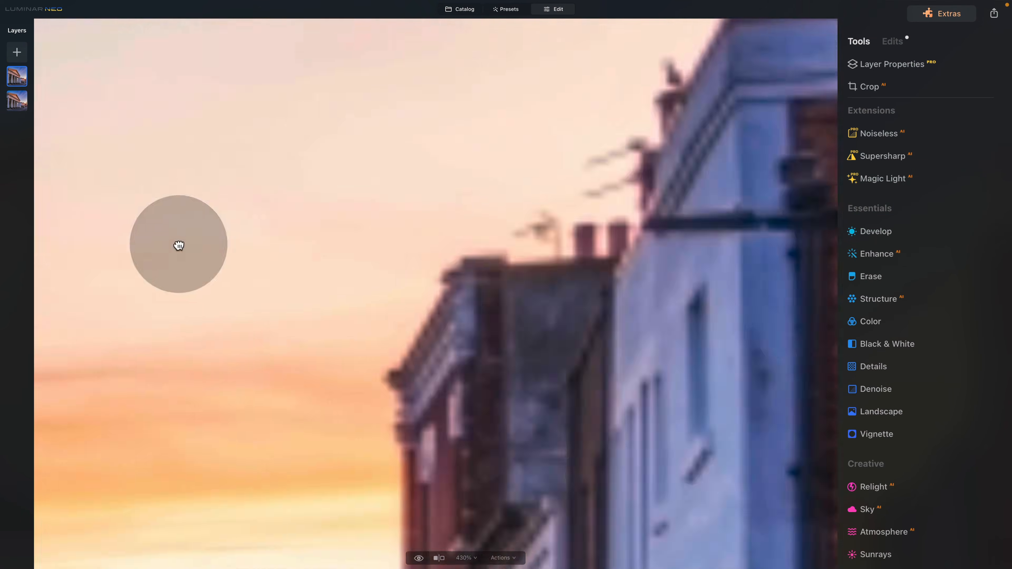
{"action": "left_click_drag", "start_coordinate": [449, 247], "coordinate": [424, 294]}
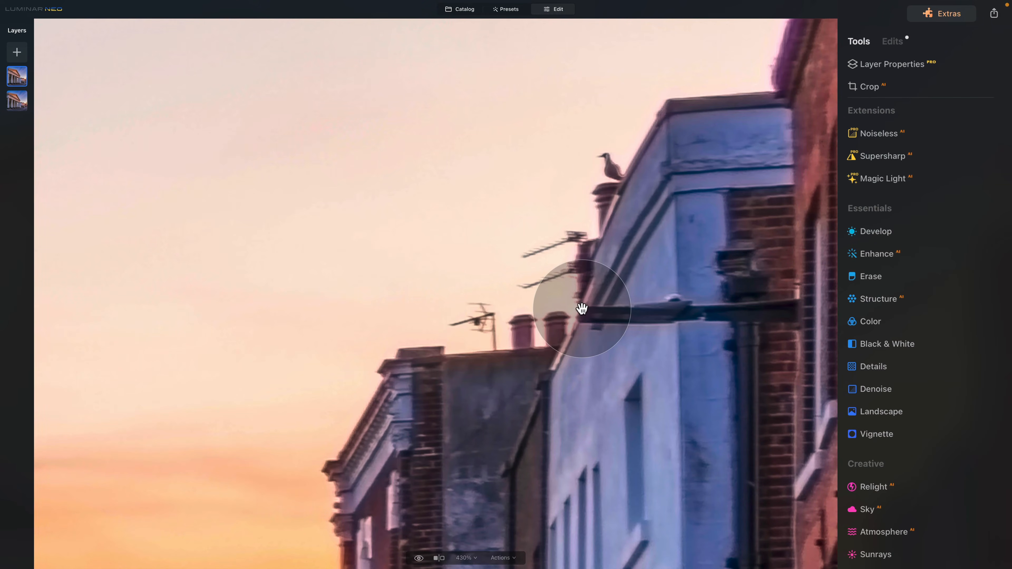
{"action": "left_click", "coordinate": [370, 361]}
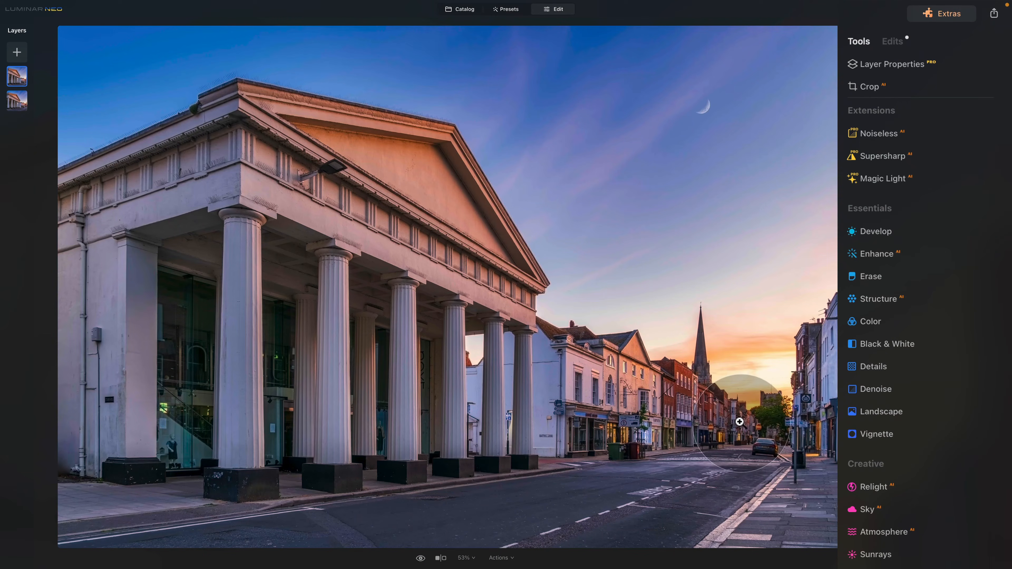
{"action": "left_click", "coordinate": [578, 330]}
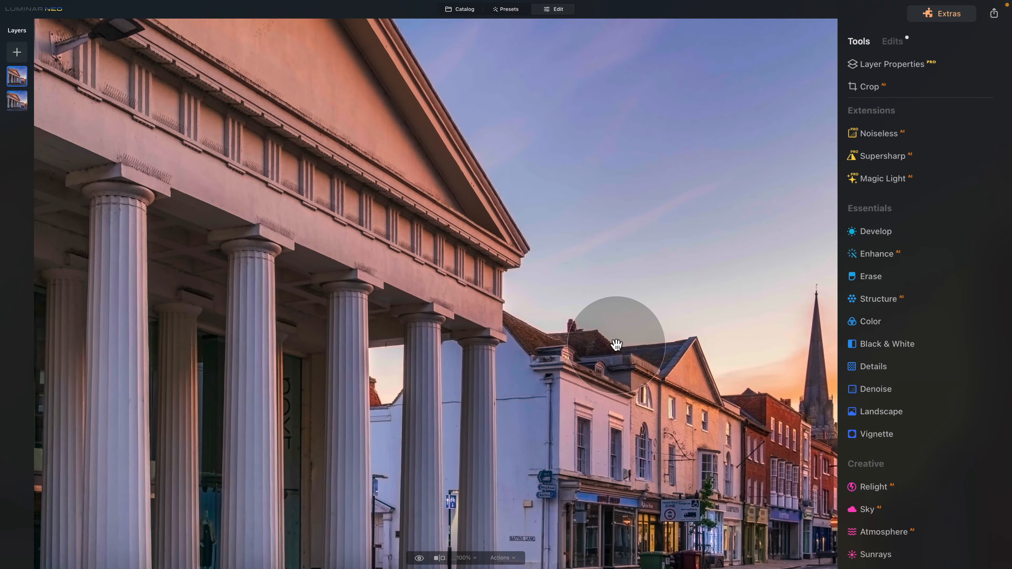
{"action": "key", "text": "super+equal"}
{"action": "key", "text": "super+equal"}
{"action": "left_click_drag", "start_coordinate": [659, 354], "coordinate": [326, 276]}
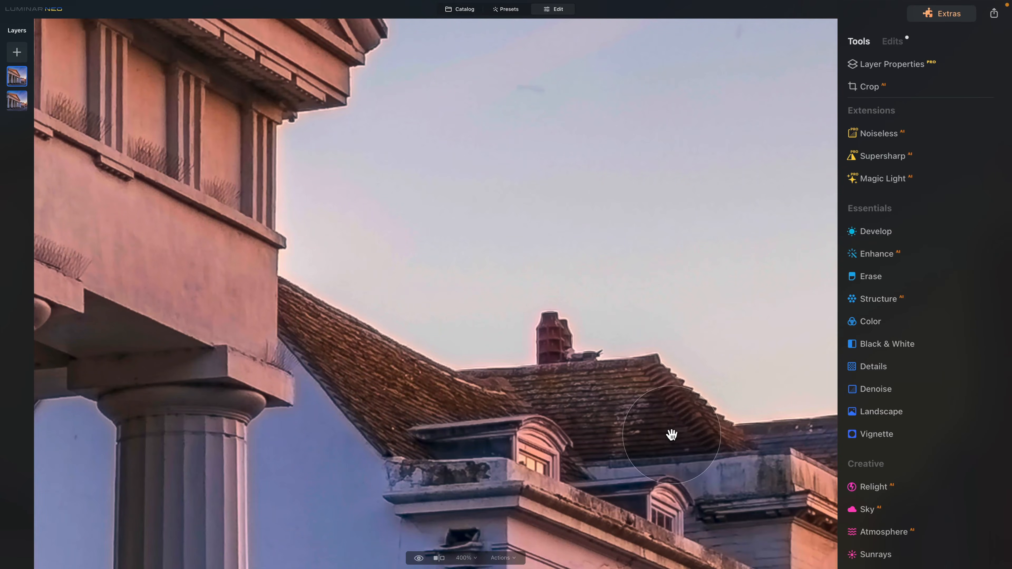
{"action": "left_click_drag", "start_coordinate": [730, 399], "coordinate": [493, 373]}
{"action": "left_click_drag", "start_coordinate": [707, 362], "coordinate": [522, 339]}
{"action": "left_click", "coordinate": [678, 378]}
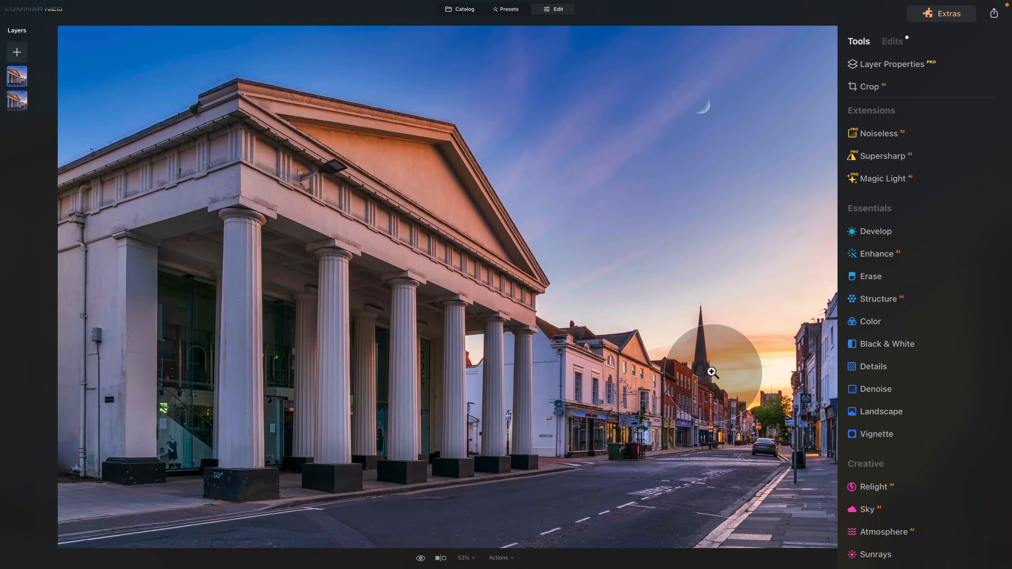
{"action": "left_click", "coordinate": [727, 363]}
{"action": "key", "text": "super+equal"}
{"action": "key", "text": "super+equal"}
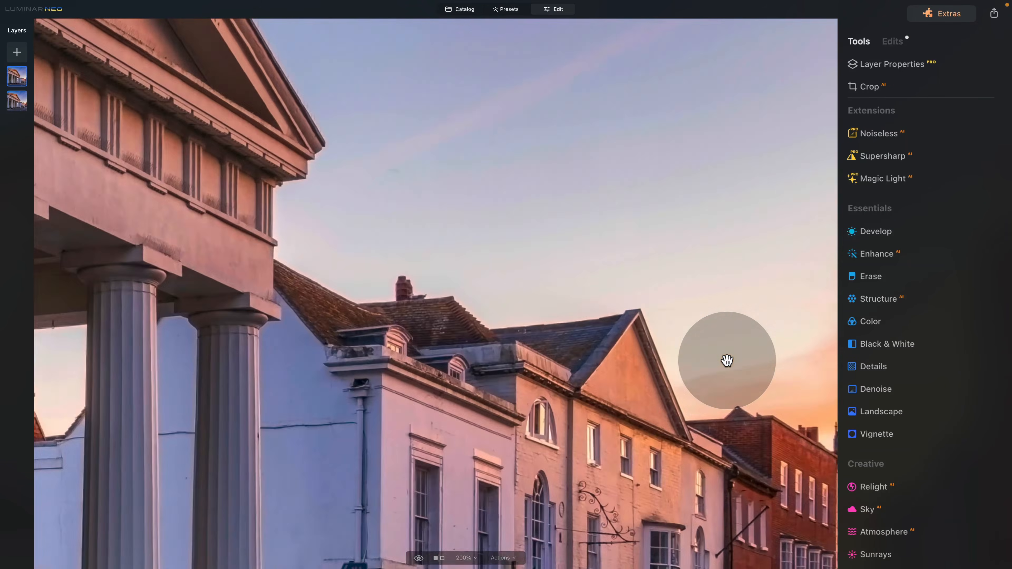
{"action": "left_click_drag", "start_coordinate": [727, 360], "coordinate": [299, 303]}
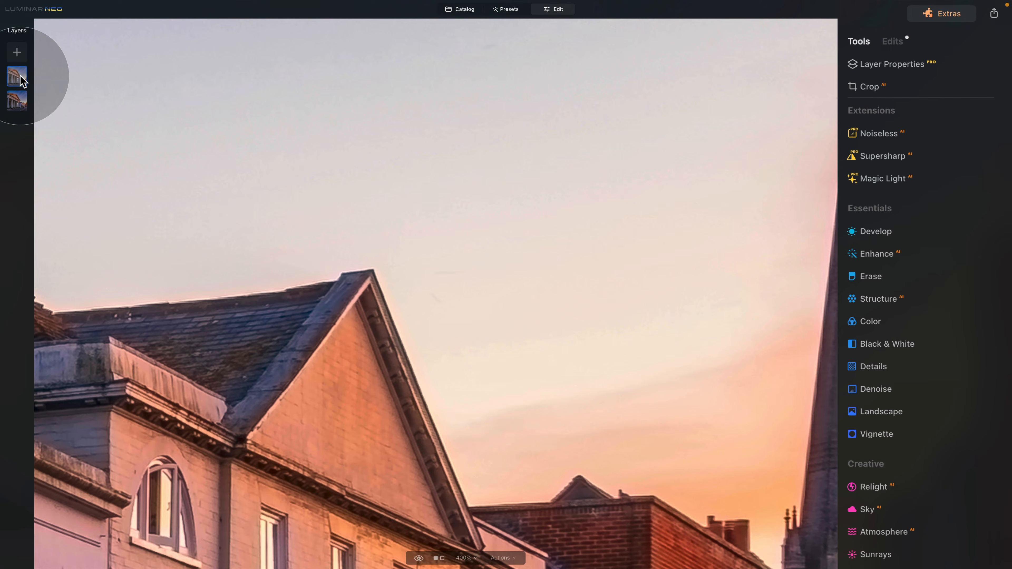
Start a brush mask for the duplicate layer in paint mode with the brush size at 76, framing the church spire.
{"action": "left_click", "coordinate": [869, 65]}
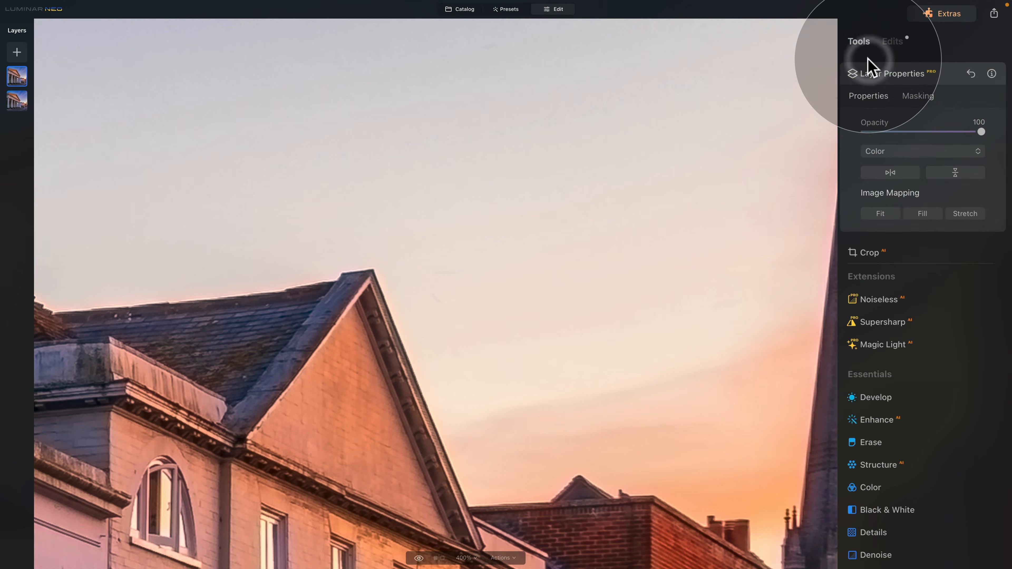
{"action": "left_click", "coordinate": [901, 97]}
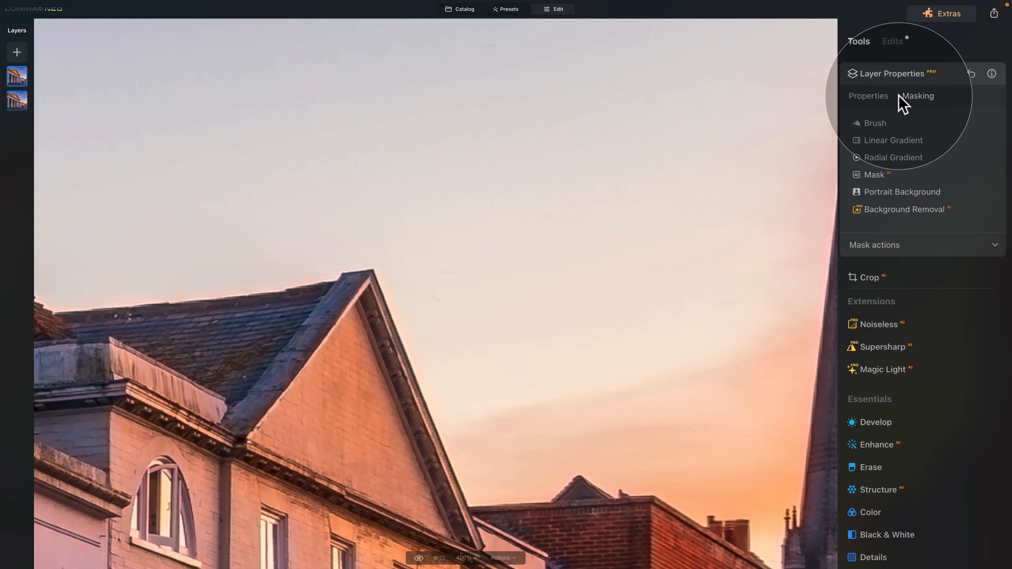
{"action": "left_click", "coordinate": [877, 123]}
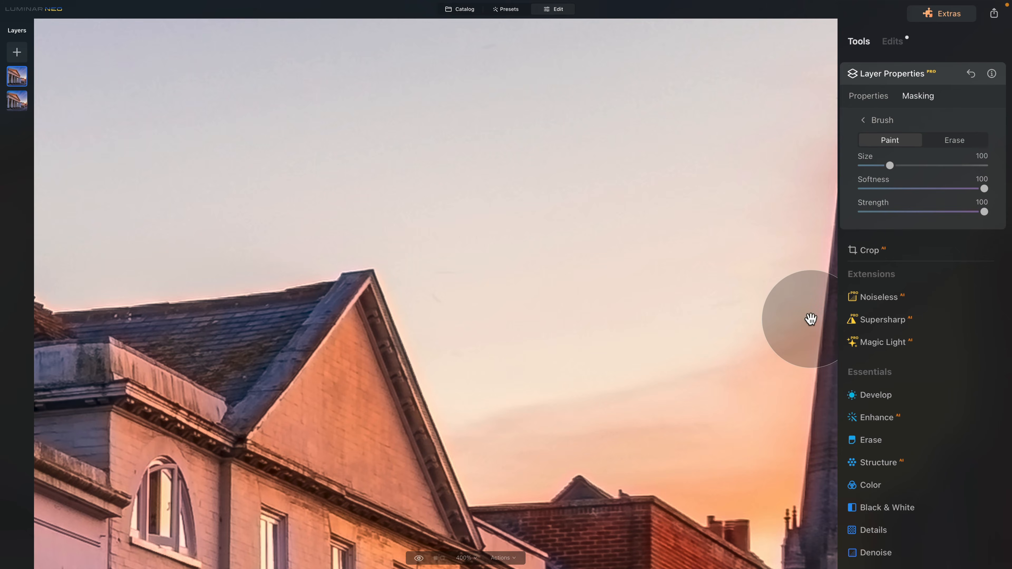
{"action": "mouse_move", "coordinate": [811, 319]}
{"action": "left_mouse_down"}
{"action": "mouse_move", "coordinate": [463, 255]}
{"action": "mouse_move", "coordinate": [459, 343]}
{"action": "mouse_move", "coordinate": [461, 294]}
{"action": "left_mouse_up"}
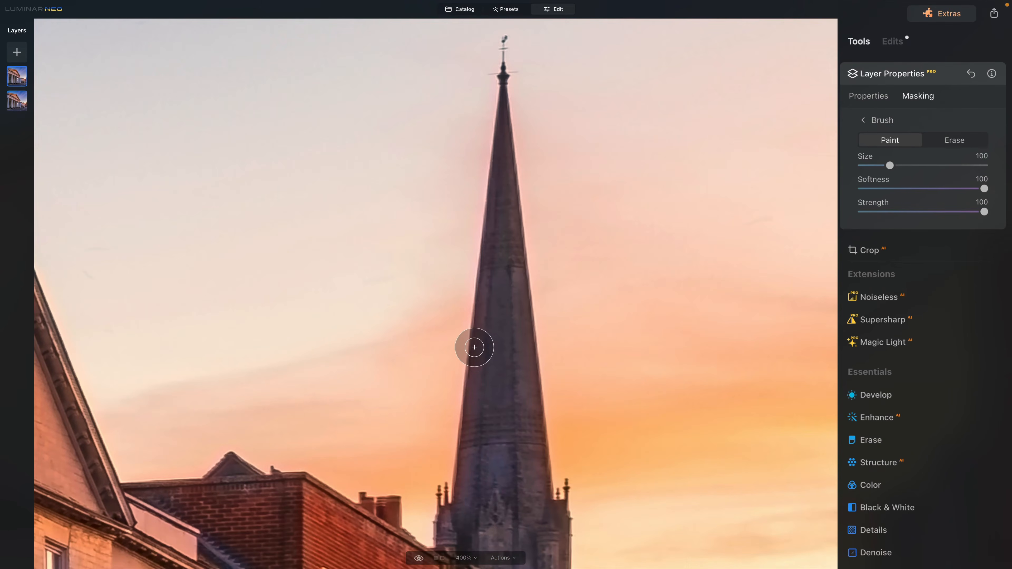
{"action": "key", "text": "bracketleft"}
{"action": "key", "text": "bracketleft"}
{"action": "key", "text": "bracketleft"}
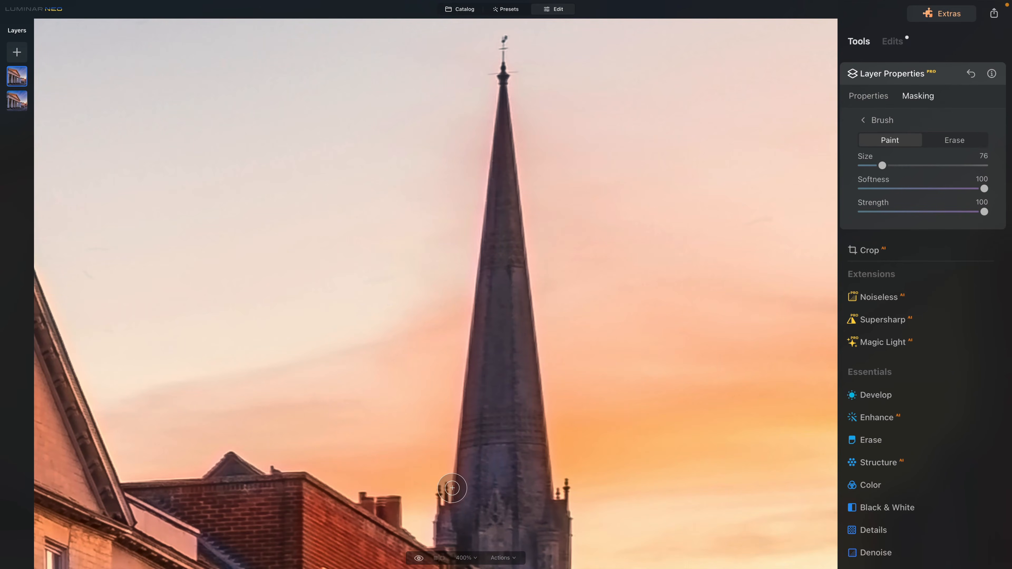
Paint the layer mask along both edges of the church spire and on to the chimneys of the adjacent brick building.
{"action": "mouse_move", "coordinate": [452, 486]}
{"action": "left_mouse_down"}
{"action": "mouse_move", "coordinate": [497, 133]}
{"action": "mouse_move", "coordinate": [499, 40]}
{"action": "mouse_move", "coordinate": [508, 303]}
{"action": "mouse_move", "coordinate": [510, 205]}
{"action": "mouse_move", "coordinate": [527, 327]}
{"action": "mouse_move", "coordinate": [541, 323]}
{"action": "mouse_move", "coordinate": [546, 438]}
{"action": "mouse_move", "coordinate": [542, 411]}
{"action": "mouse_move", "coordinate": [554, 487]}
{"action": "mouse_move", "coordinate": [566, 468]}
{"action": "mouse_move", "coordinate": [569, 557]}
{"action": "left_mouse_up"}
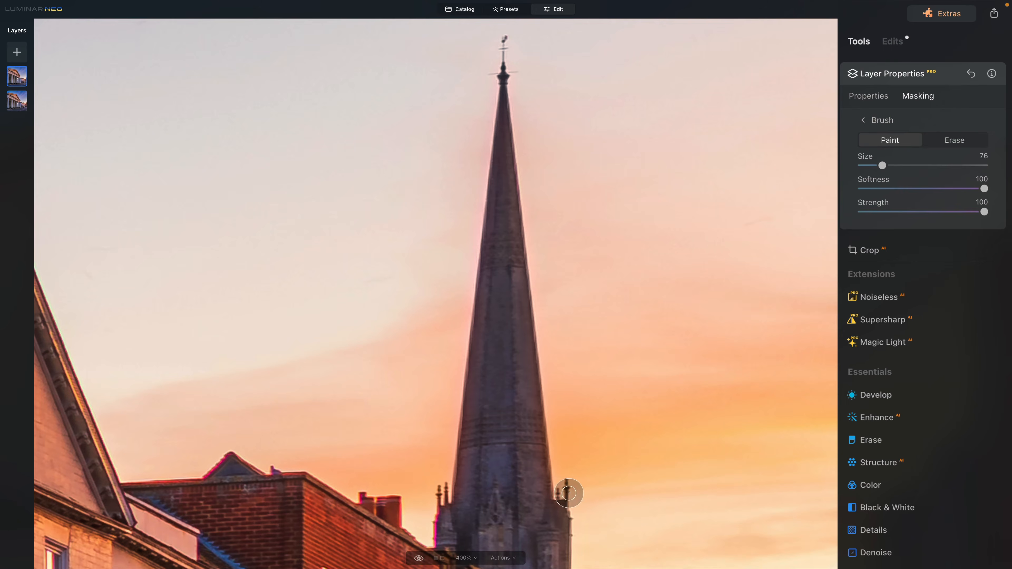
{"action": "scroll", "coordinate": [590, 285], "scroll_direction": "down", "scroll_amount": 3}
{"action": "mouse_move", "coordinate": [481, 423]}
{"action": "left_mouse_down"}
{"action": "mouse_move", "coordinate": [473, 470]}
{"action": "mouse_move", "coordinate": [467, 451]}
{"action": "mouse_move", "coordinate": [486, 480]}
{"action": "left_mouse_up"}
{"action": "left_click_drag", "start_coordinate": [469, 457], "coordinate": [472, 474]}
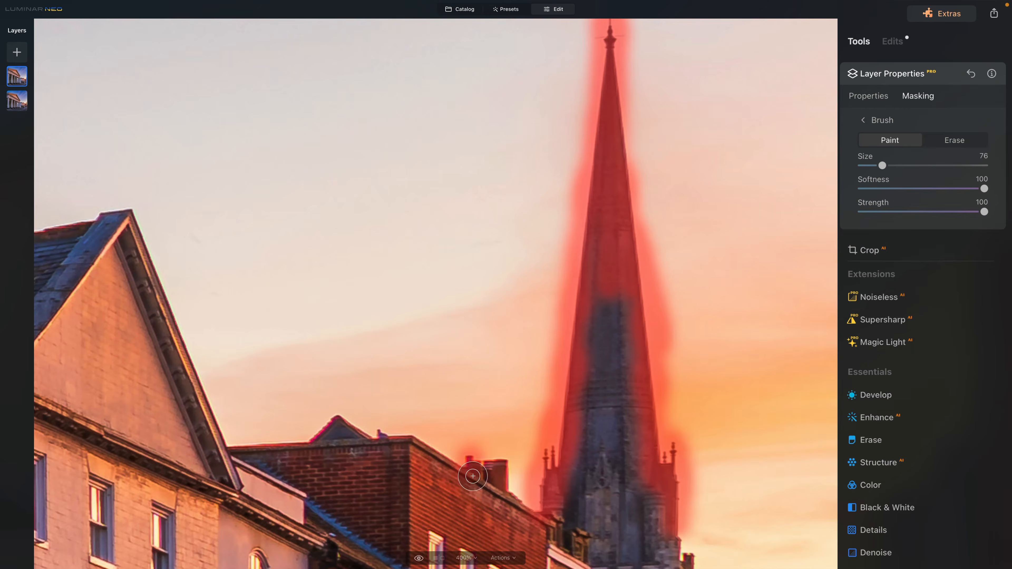
Extend the layer mask along the brick building's roofline and the neighbouring gabled roof, finishing with the whole photo in view.
{"action": "left_click_drag", "start_coordinate": [313, 386], "coordinate": [361, 389]}
{"action": "mouse_move", "coordinate": [443, 434]}
{"action": "left_mouse_down"}
{"action": "mouse_move", "coordinate": [422, 434]}
{"action": "mouse_move", "coordinate": [453, 440]}
{"action": "mouse_move", "coordinate": [523, 402]}
{"action": "mouse_move", "coordinate": [485, 448]}
{"action": "mouse_move", "coordinate": [516, 419]}
{"action": "left_mouse_up"}
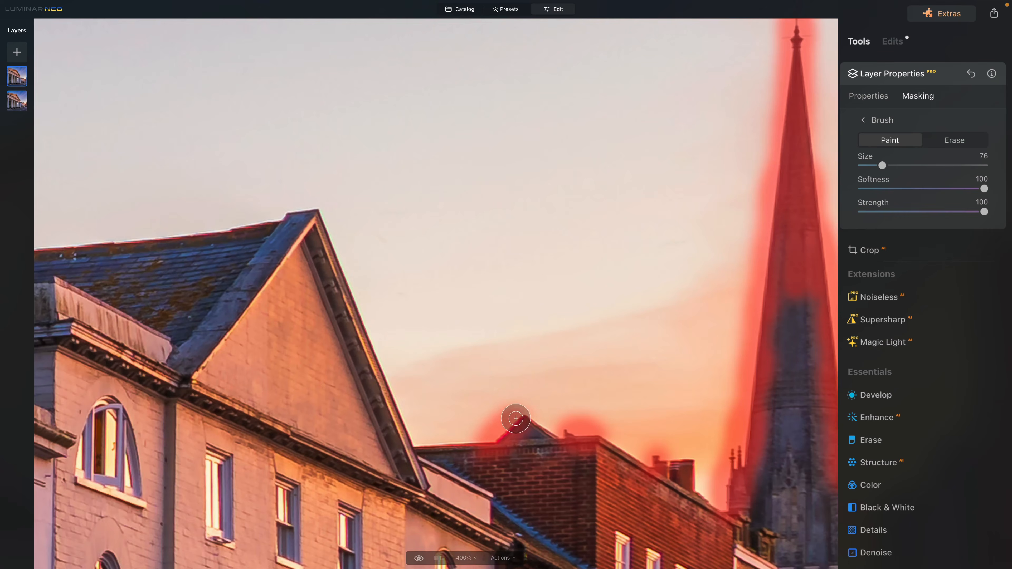
{"action": "mouse_move", "coordinate": [479, 449]}
{"action": "left_mouse_down"}
{"action": "mouse_move", "coordinate": [418, 442]}
{"action": "mouse_move", "coordinate": [439, 435]}
{"action": "left_mouse_up"}
{"action": "mouse_move", "coordinate": [312, 286]}
{"action": "left_mouse_down"}
{"action": "mouse_move", "coordinate": [447, 403]}
{"action": "mouse_move", "coordinate": [390, 366]}
{"action": "mouse_move", "coordinate": [408, 363]}
{"action": "mouse_move", "coordinate": [188, 380]}
{"action": "left_mouse_up"}
{"action": "mouse_move", "coordinate": [128, 299]}
{"action": "left_mouse_down"}
{"action": "mouse_move", "coordinate": [494, 337]}
{"action": "mouse_move", "coordinate": [382, 351]}
{"action": "mouse_move", "coordinate": [358, 319]}
{"action": "mouse_move", "coordinate": [344, 339]}
{"action": "mouse_move", "coordinate": [351, 351]}
{"action": "mouse_move", "coordinate": [316, 368]}
{"action": "mouse_move", "coordinate": [270, 373]}
{"action": "left_mouse_up"}
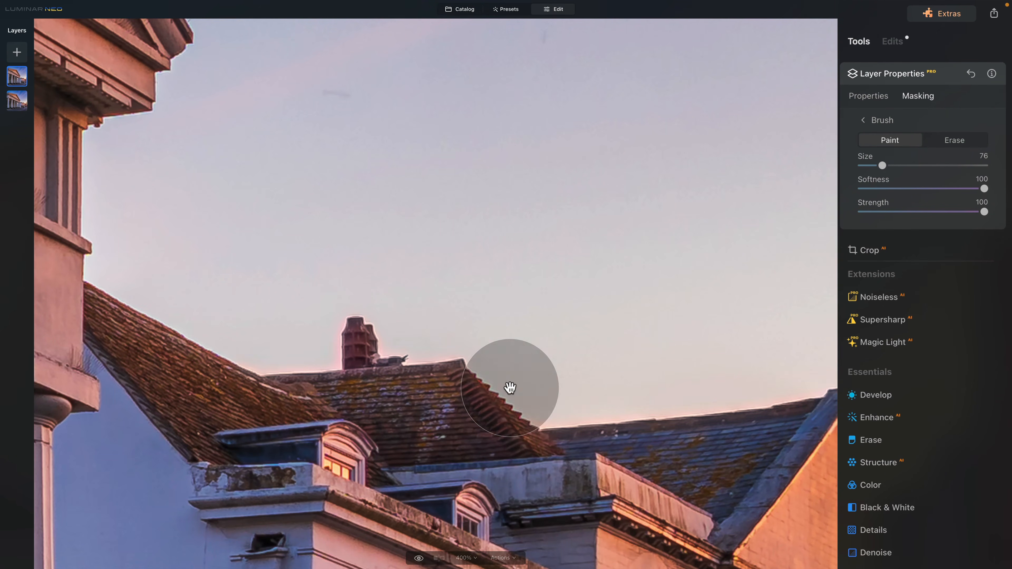
{"action": "key", "text": "super+0"}
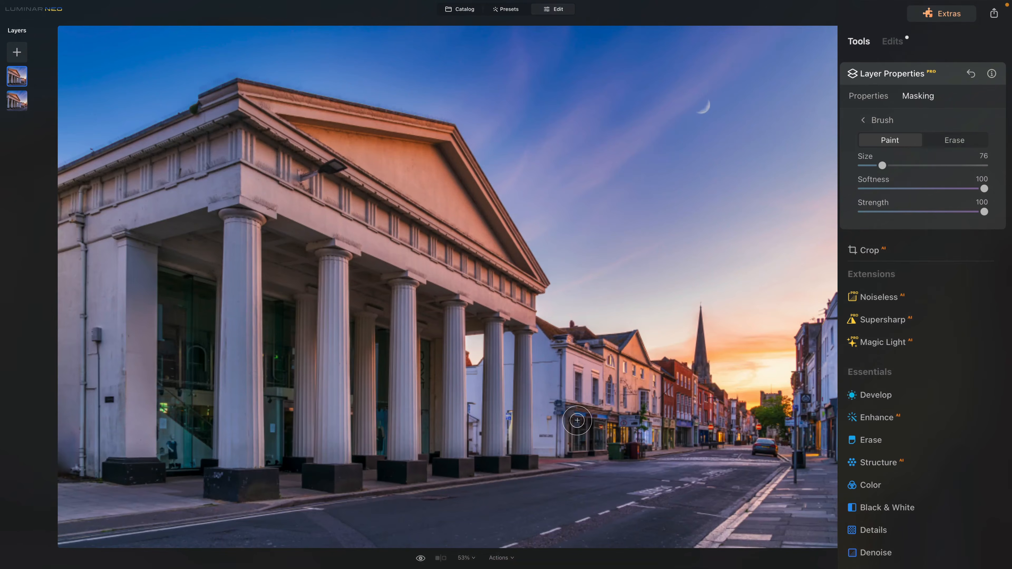